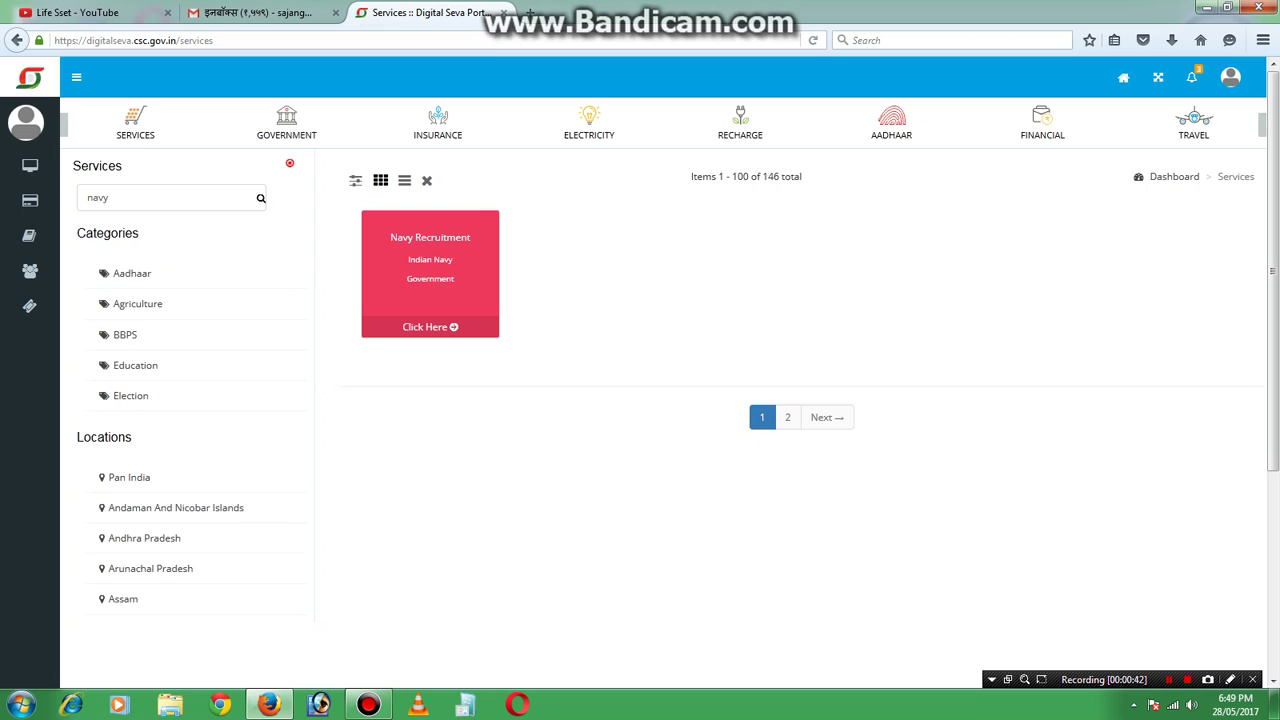
Search the CSC services for 'navy' and open the Navy Recruitment card.
{"action": "left_click", "coordinate": [127, 120]}
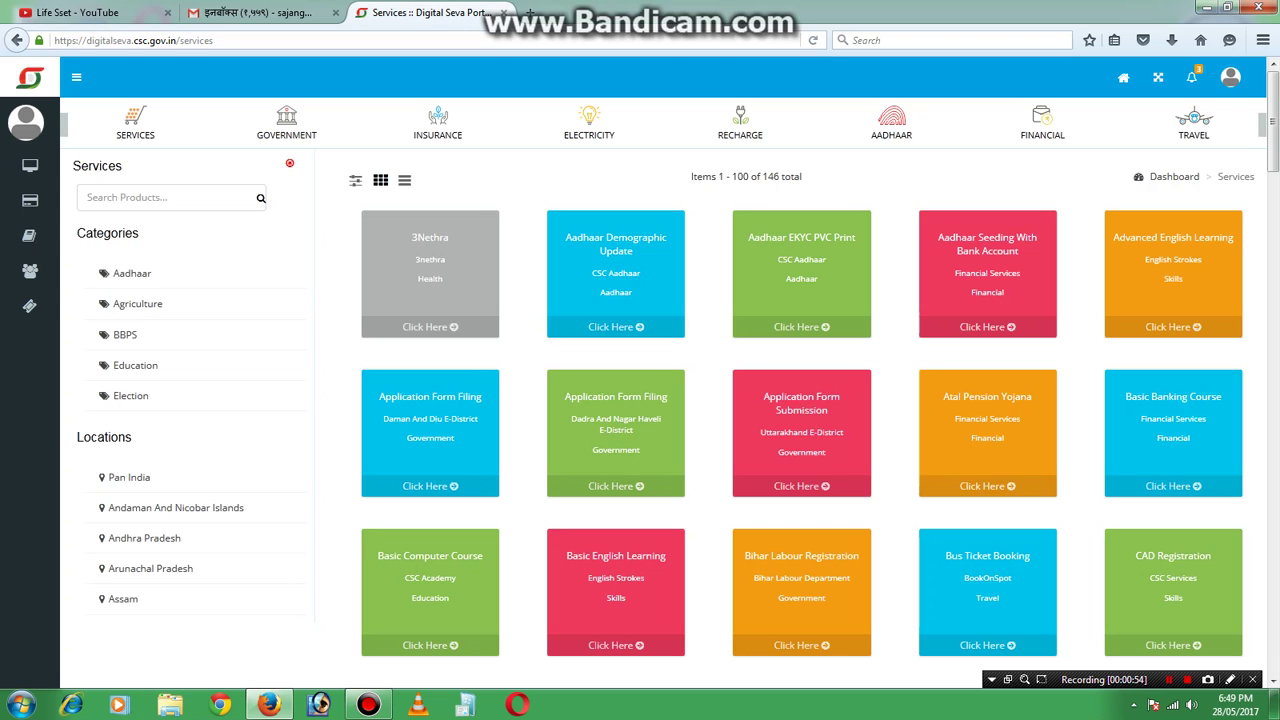
{"action": "left_click", "coordinate": [165, 196]}
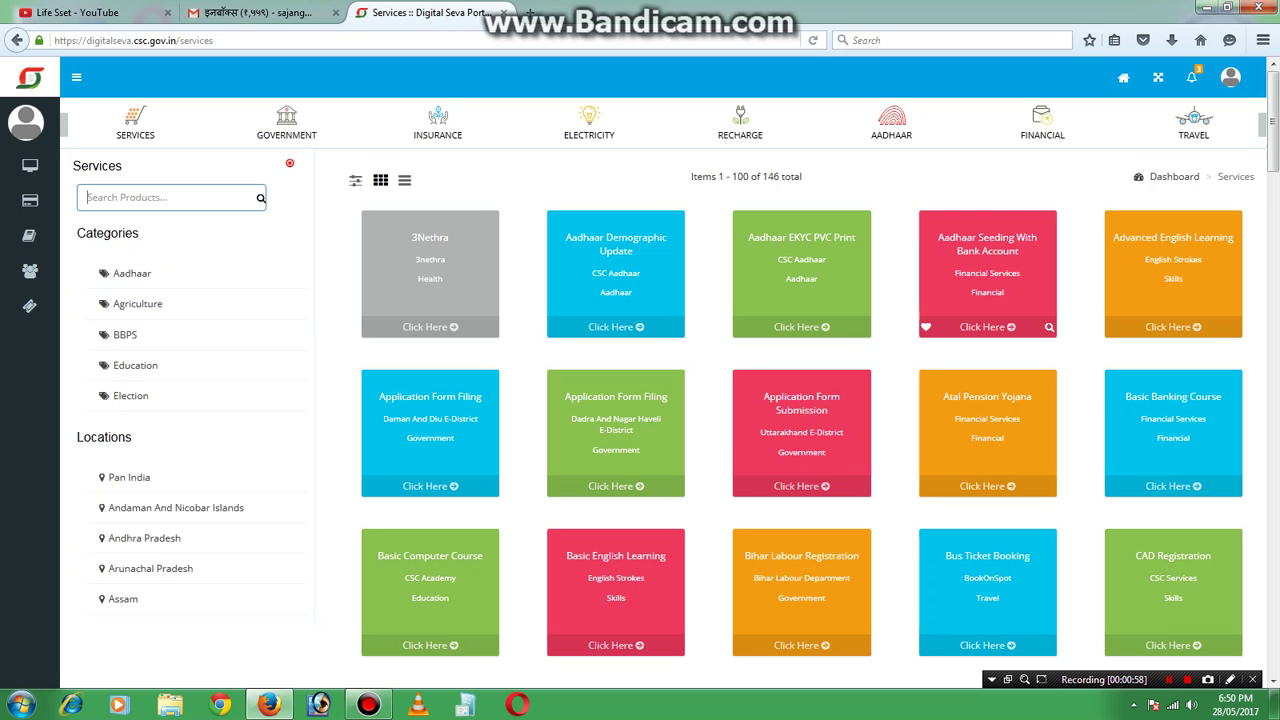
{"action": "type", "text": "na"}
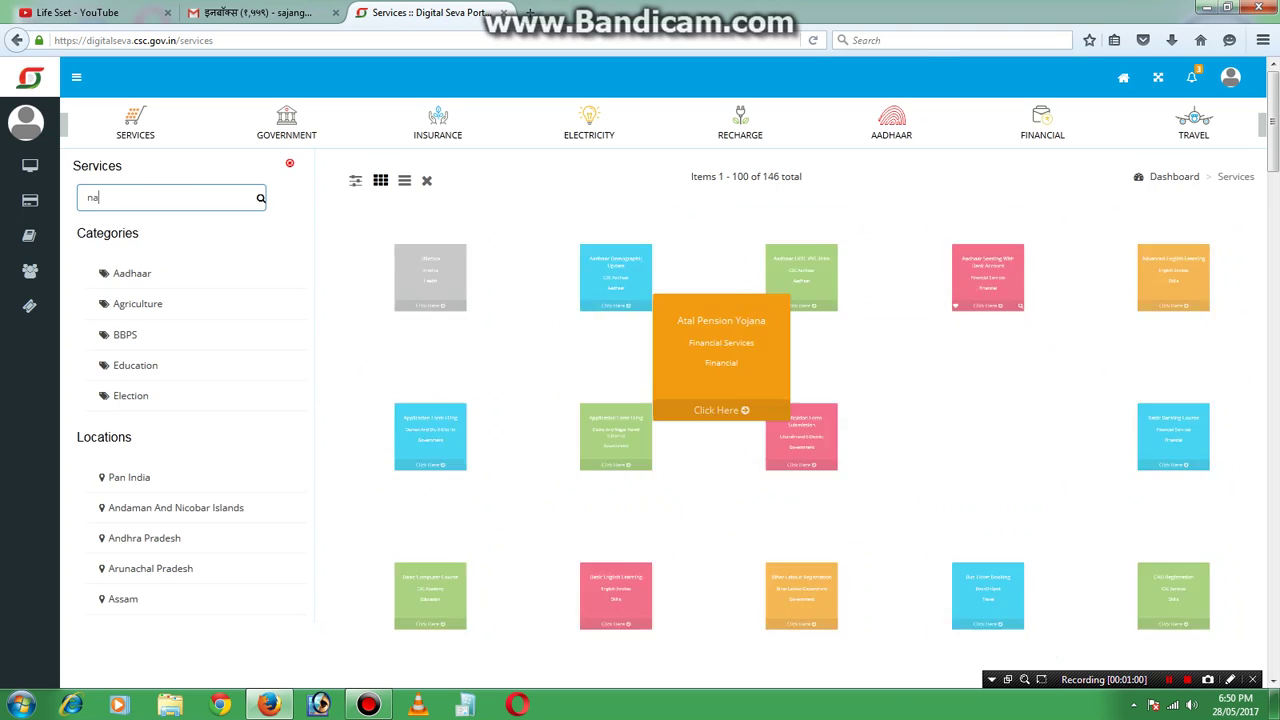
{"action": "type", "text": "vy"}
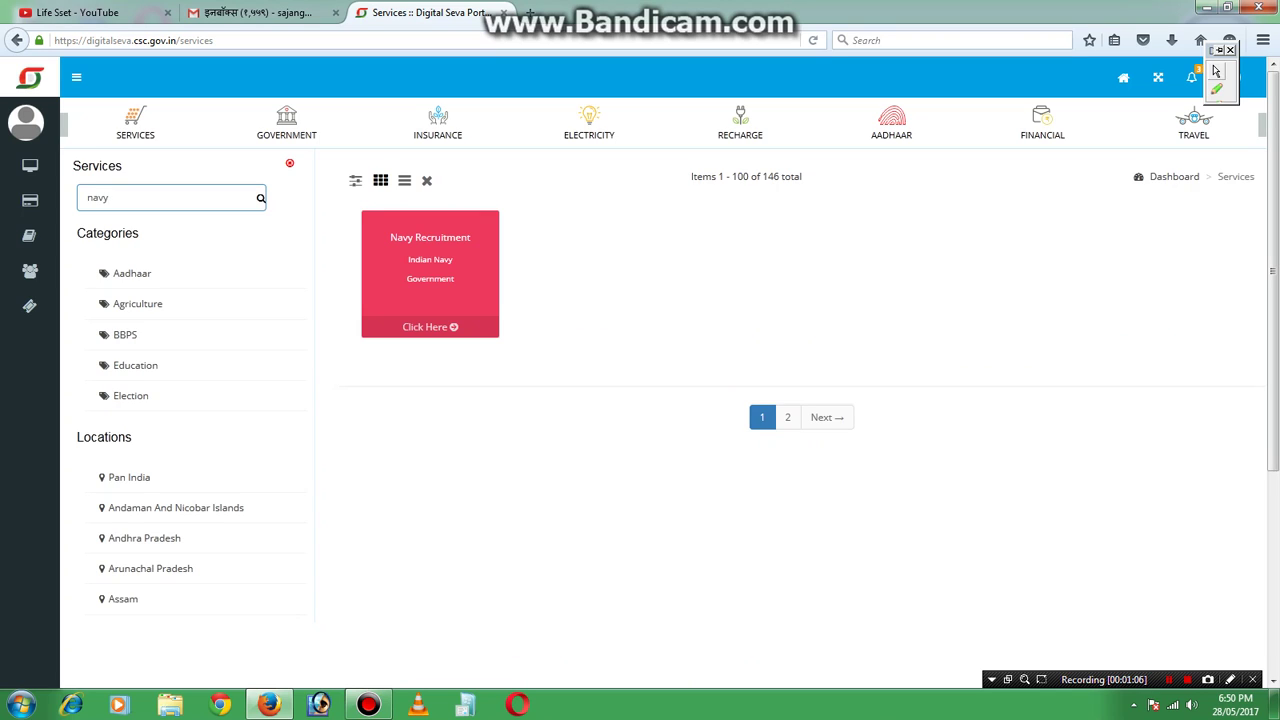
{"action": "left_click_drag", "start_coordinate": [358, 202], "coordinate": [530, 350]}
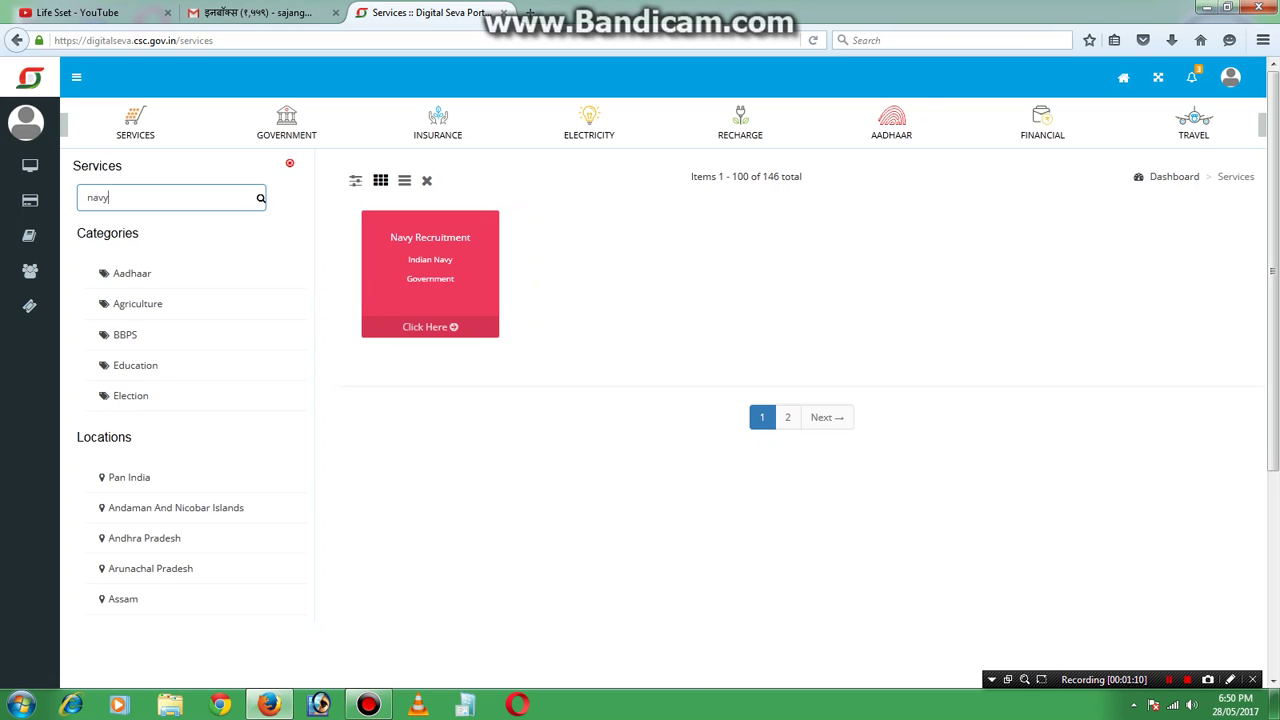
{"action": "left_click", "coordinate": [430, 326]}
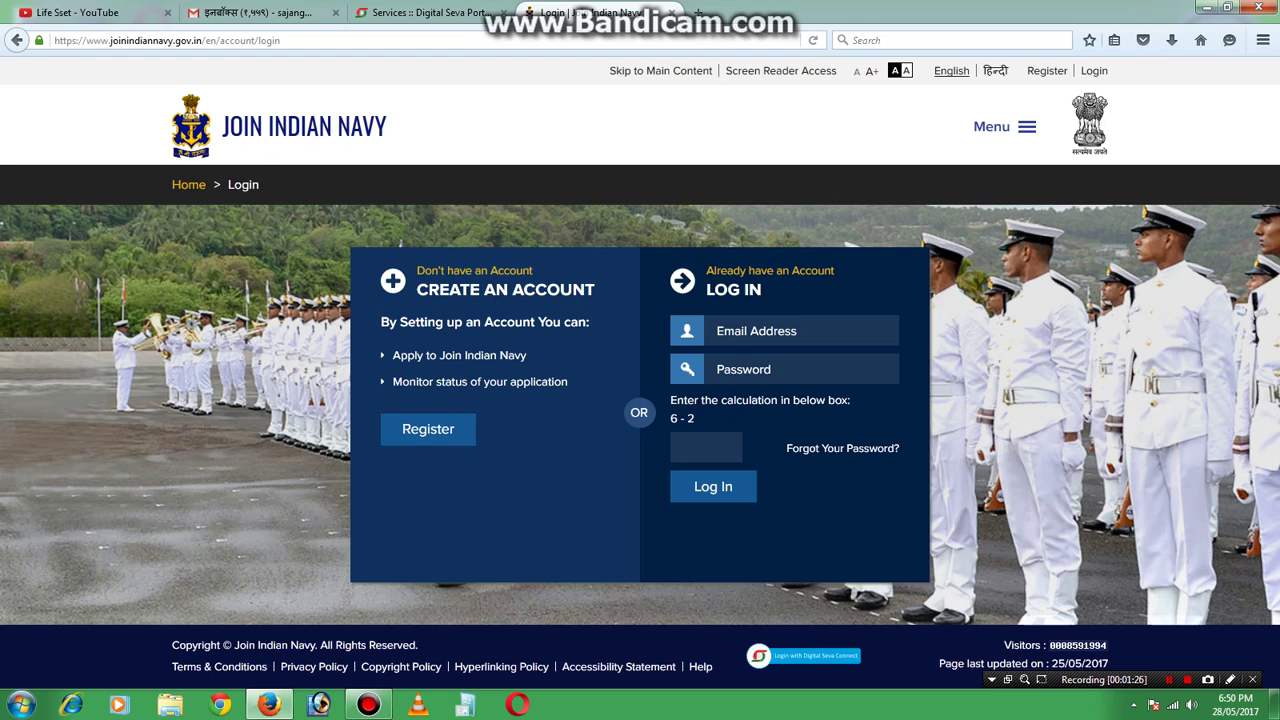
Wait on the redirect until the joinindiannavy.gov.in login page has loaded.
{"action": "key", "text": "ctrl+alt+d"}
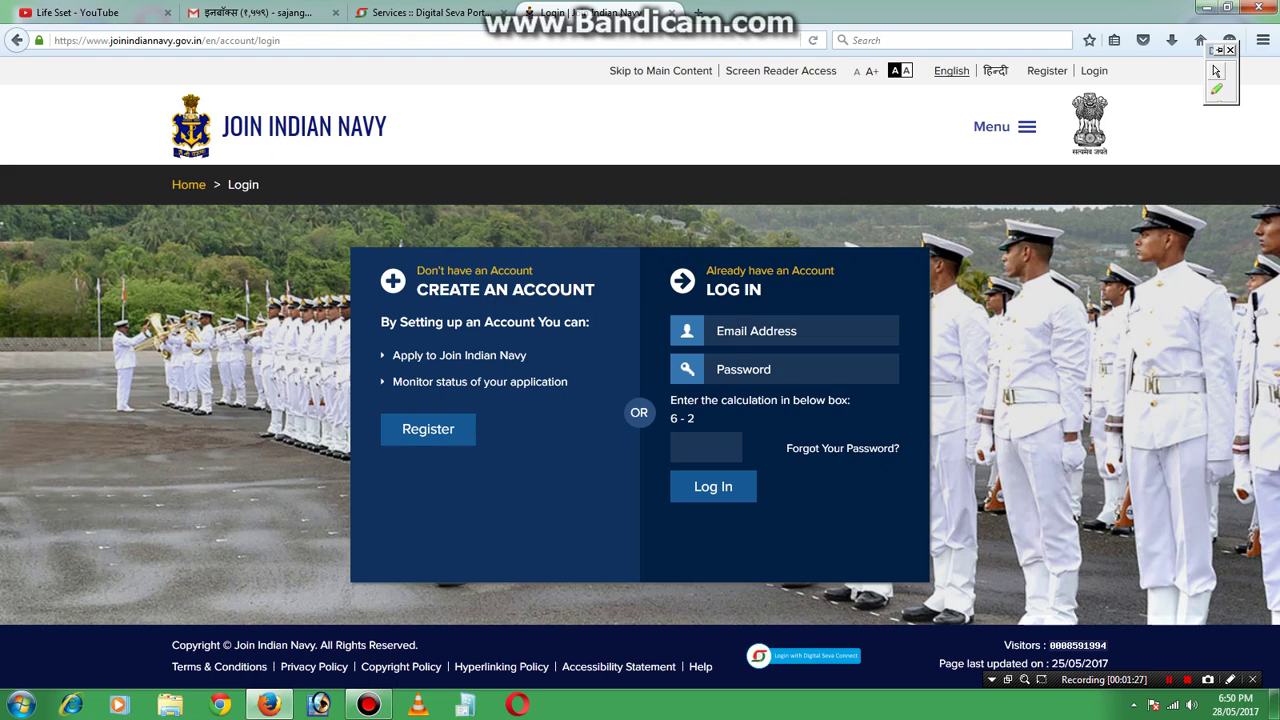
{"action": "mouse_move", "coordinate": [735, 630]}
{"action": "left_mouse_down"}
{"action": "mouse_move", "coordinate": [808, 687]}
{"action": "mouse_move", "coordinate": [886, 677]}
{"action": "left_mouse_up"}
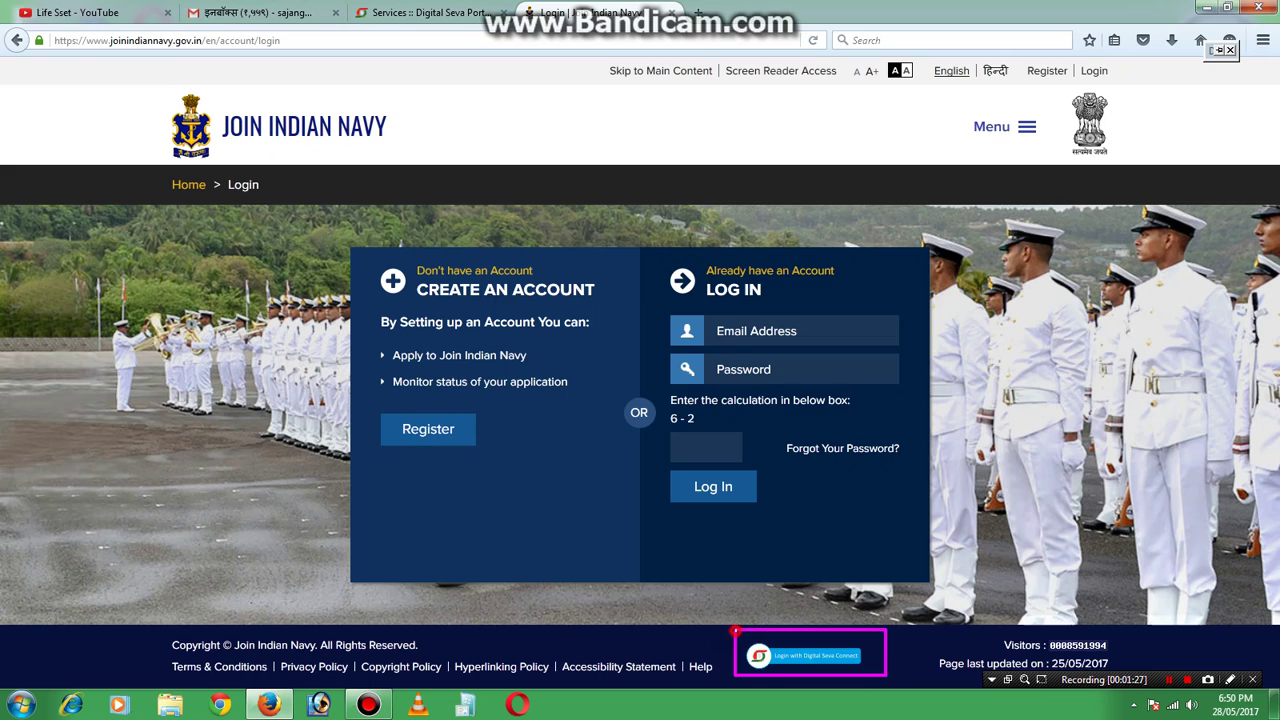
{"action": "left_click_drag", "start_coordinate": [733, 629], "coordinate": [870, 674]}
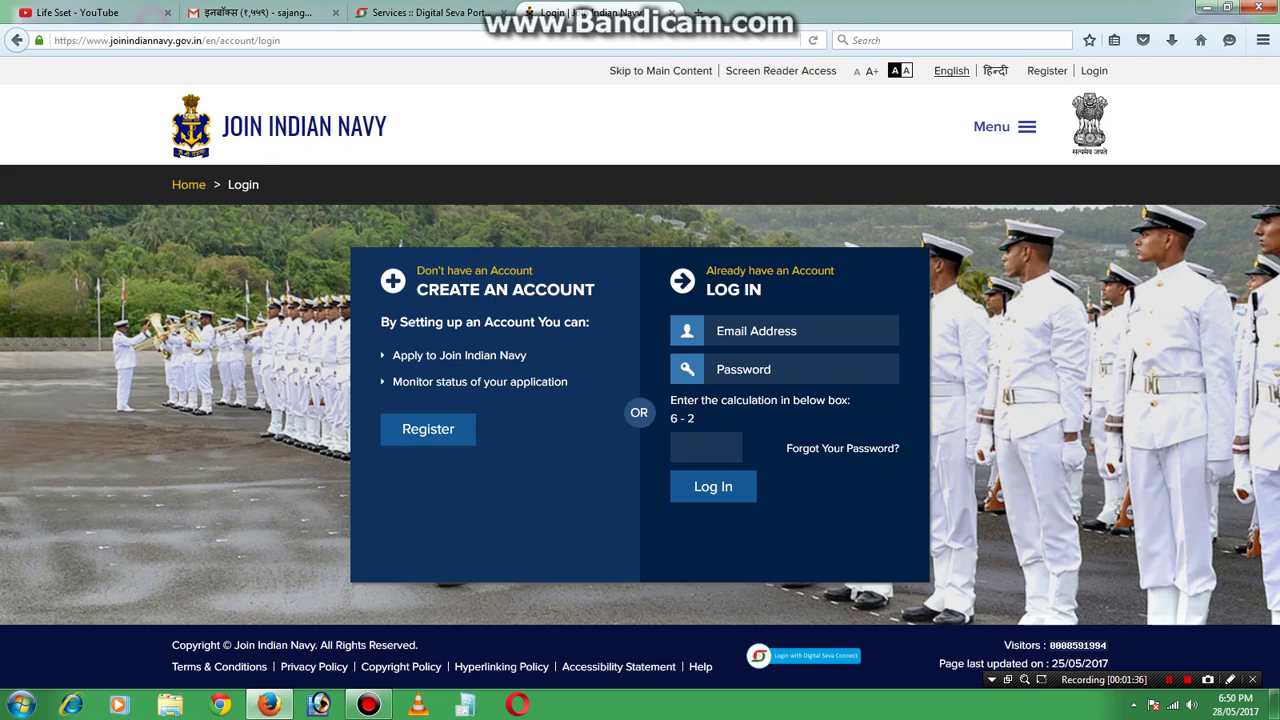
Log in through Digital Seva Connect, then go to the Register page.
{"action": "left_click", "coordinate": [803, 656]}
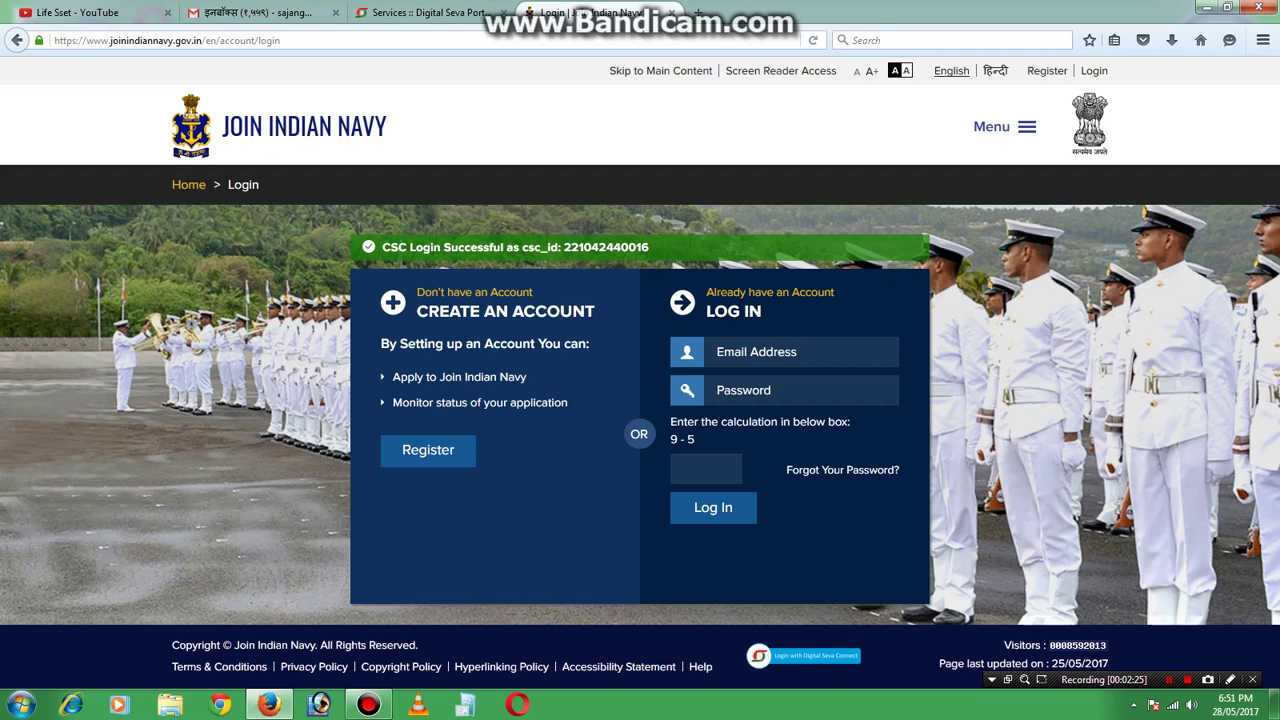
{"action": "left_click", "coordinate": [428, 450]}
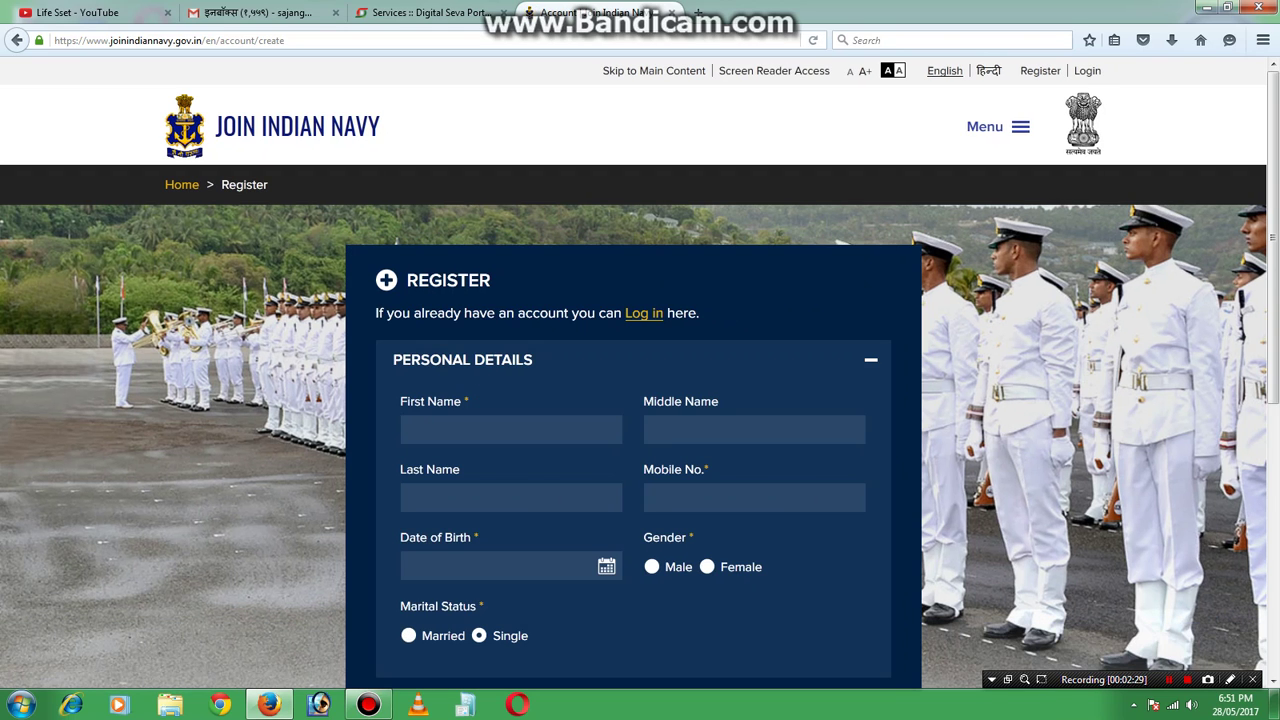
Scroll down the Register form and expand the Educational Details and Account Details sections.
{"action": "scroll", "coordinate": [640, 372], "scroll_direction": "down", "scroll_amount": 3}
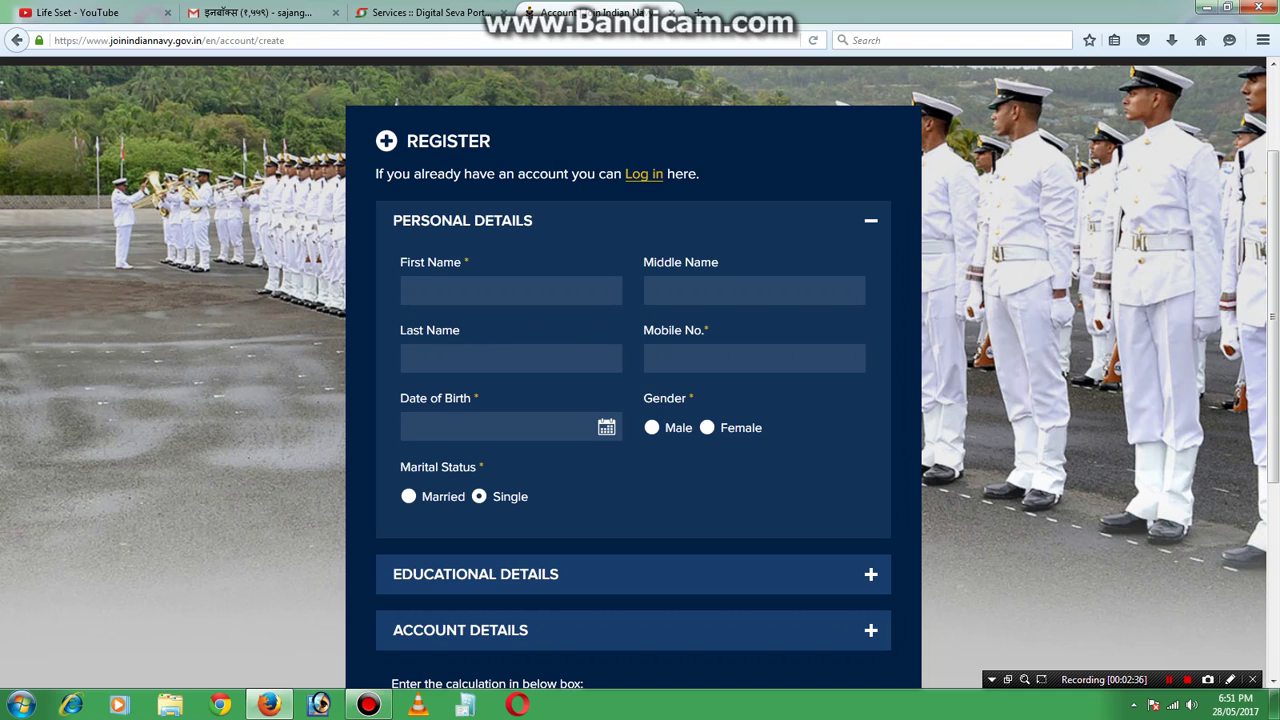
{"action": "scroll", "coordinate": [640, 372], "scroll_direction": "down", "scroll_amount": 3}
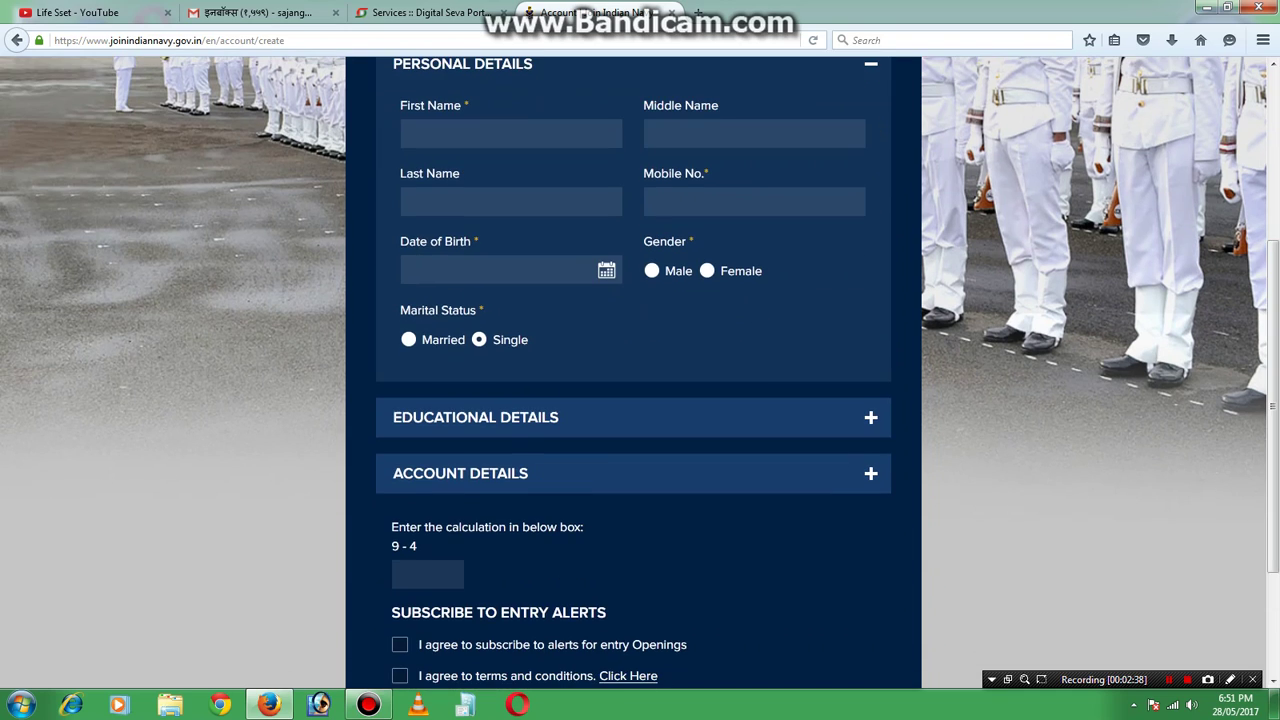
{"action": "left_click", "coordinate": [640, 417]}
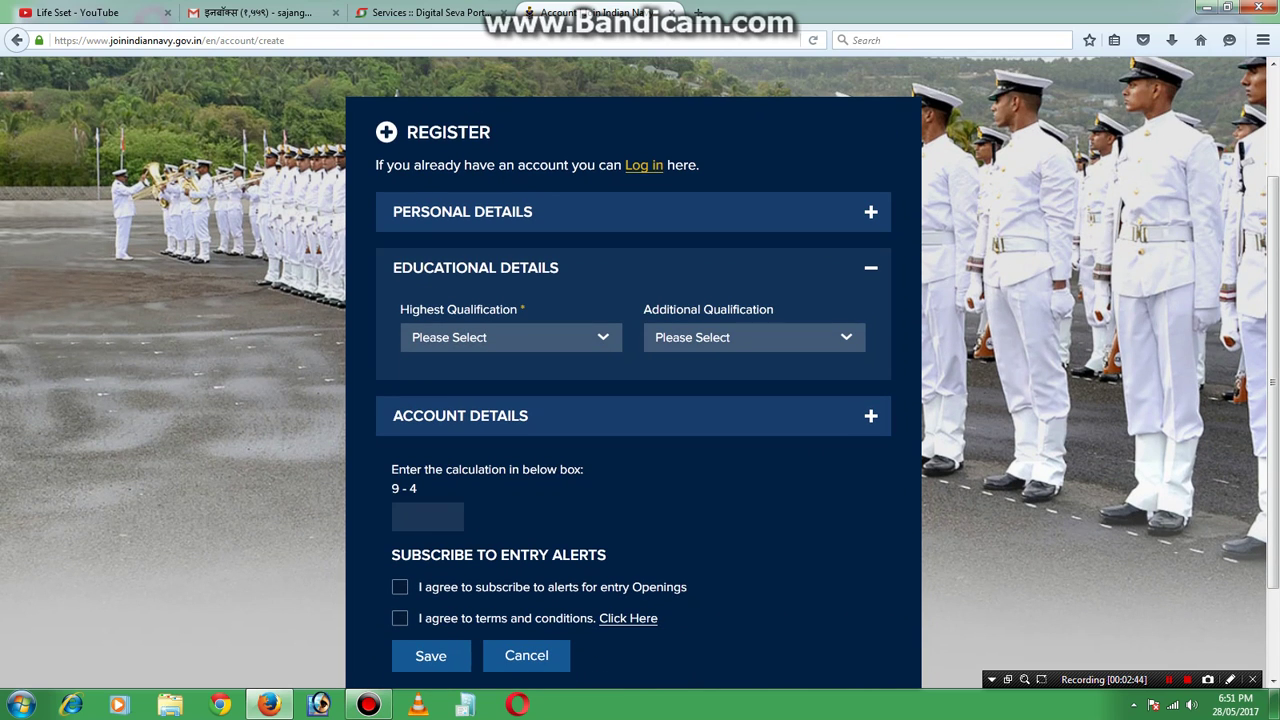
{"action": "scroll", "coordinate": [640, 372], "scroll_direction": "down", "scroll_amount": 2}
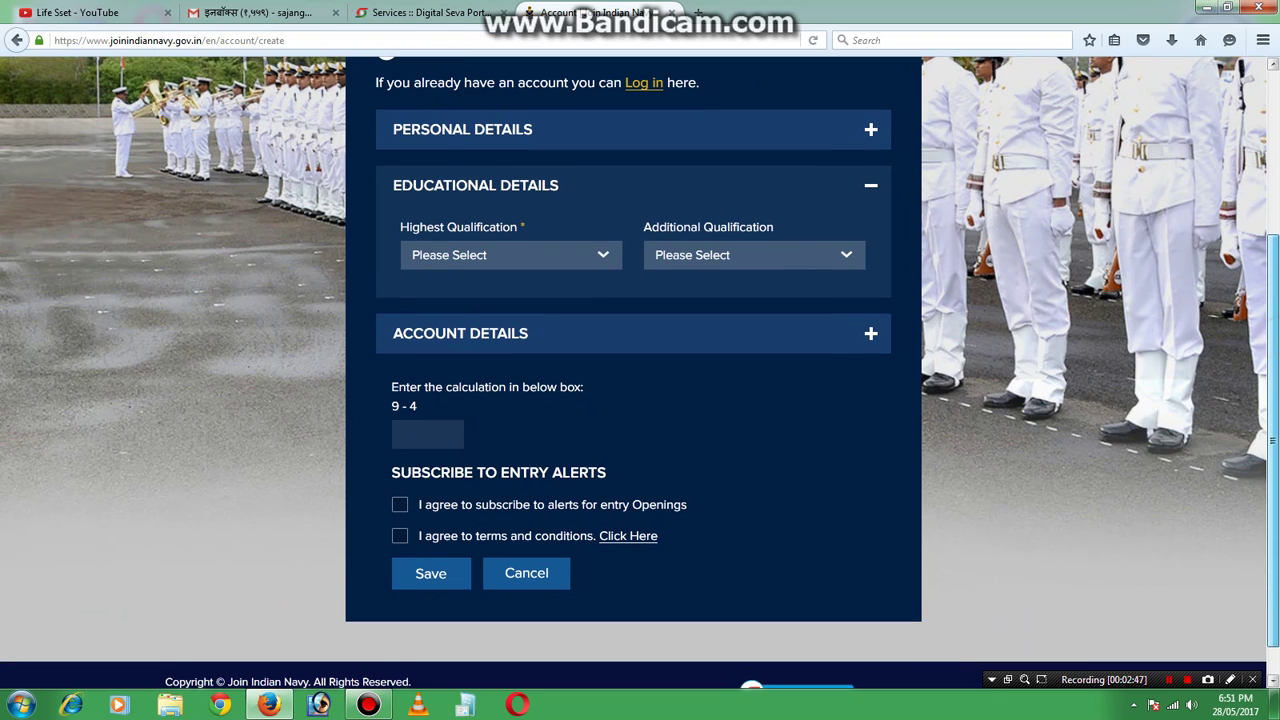
{"action": "left_click", "coordinate": [520, 333]}
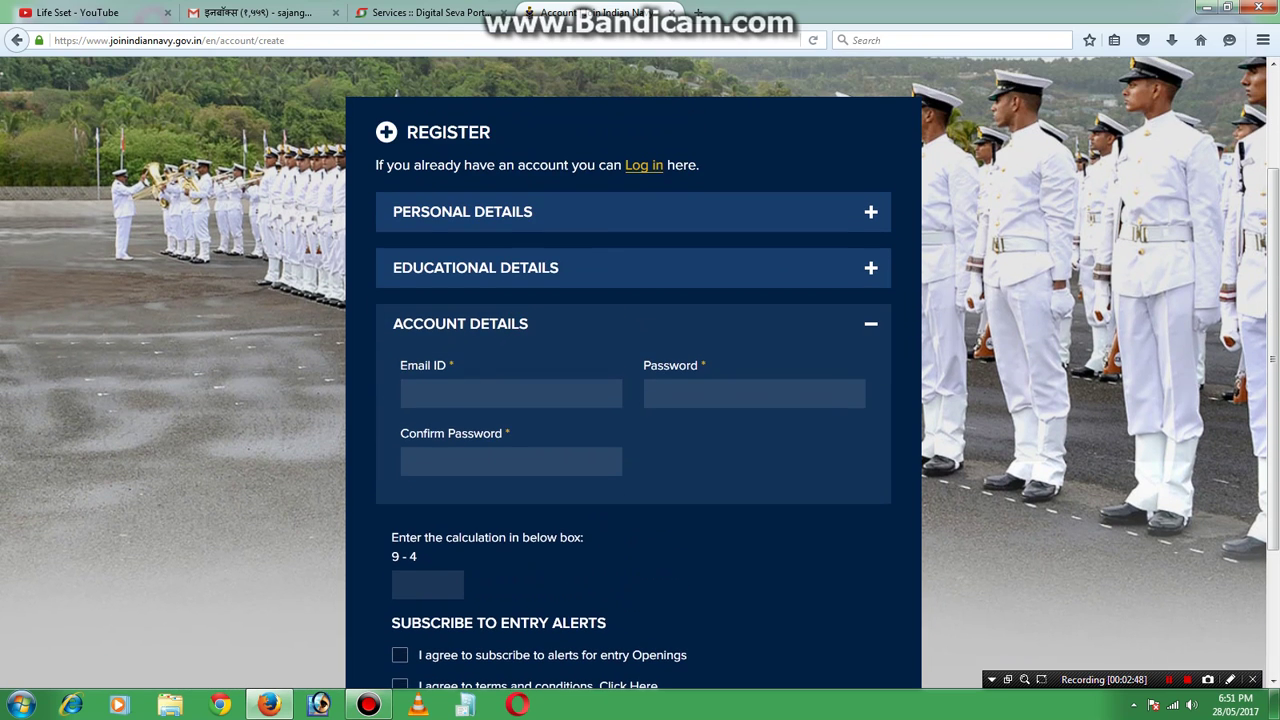
{"action": "scroll", "coordinate": [640, 372], "scroll_direction": "down", "scroll_amount": 3}
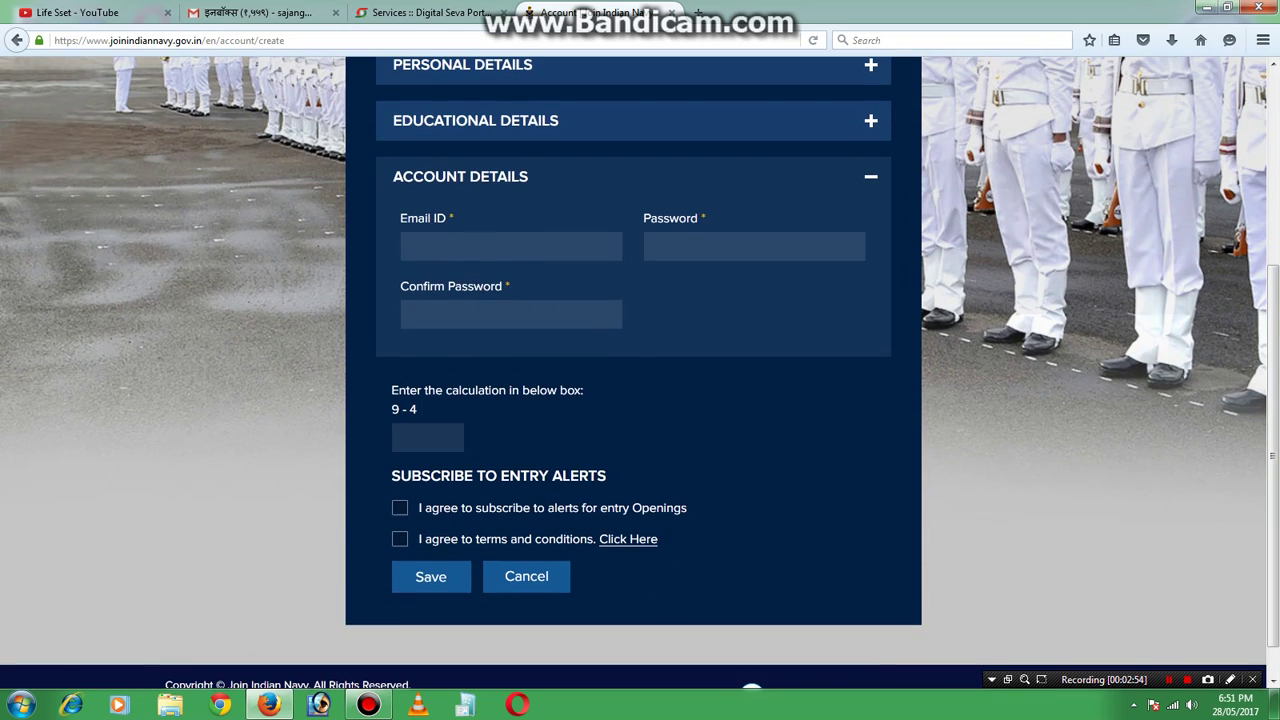
Answer the calculation check with 5 and tick the entry-alerts and terms checkboxes.
{"action": "left_click", "coordinate": [422, 445]}
{"action": "type", "text": "5"}
{"action": "left_click", "coordinate": [400, 508]}
{"action": "left_click", "coordinate": [400, 539]}
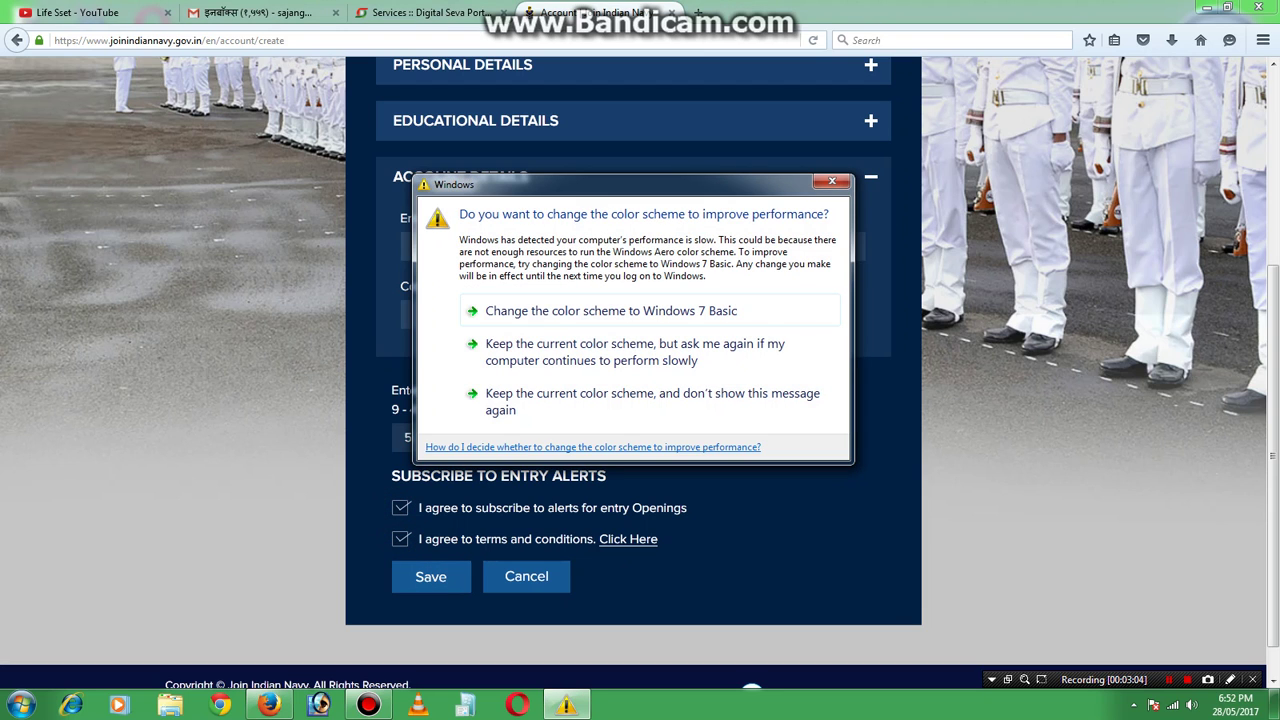
{"action": "left_click", "coordinate": [832, 181]}
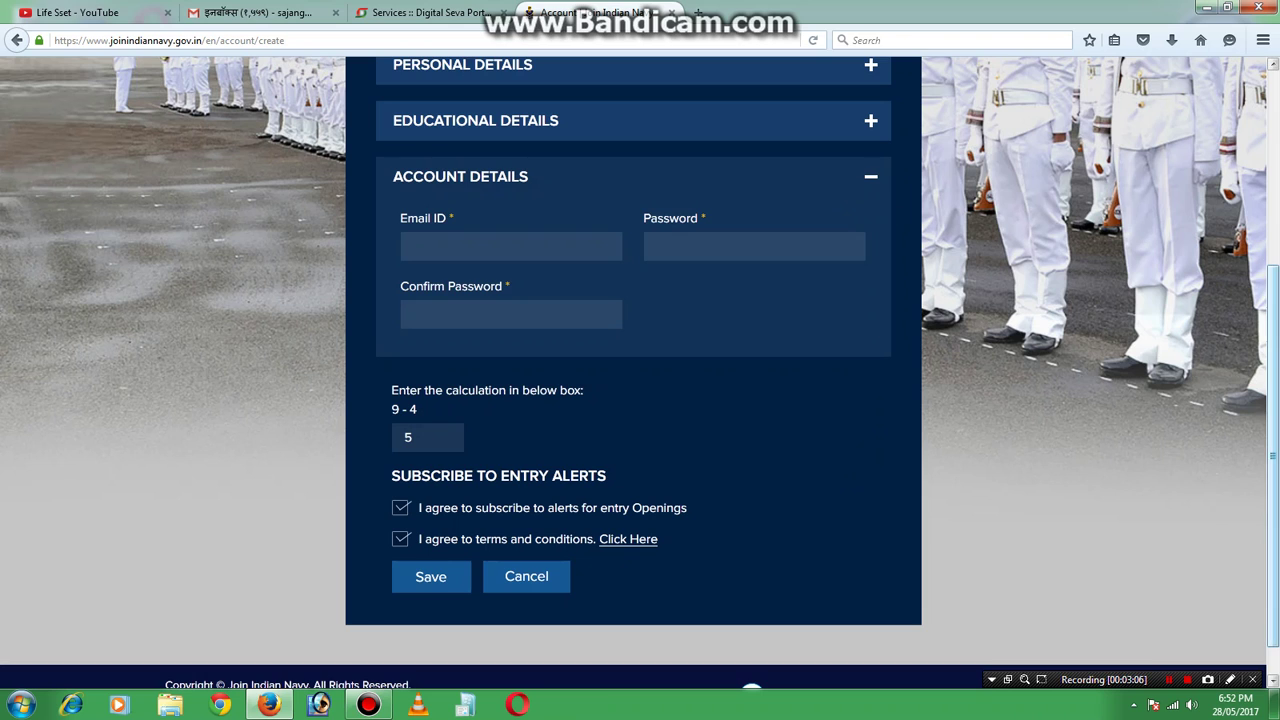
{"action": "scroll", "coordinate": [640, 400], "scroll_direction": "up", "scroll_amount": 4}
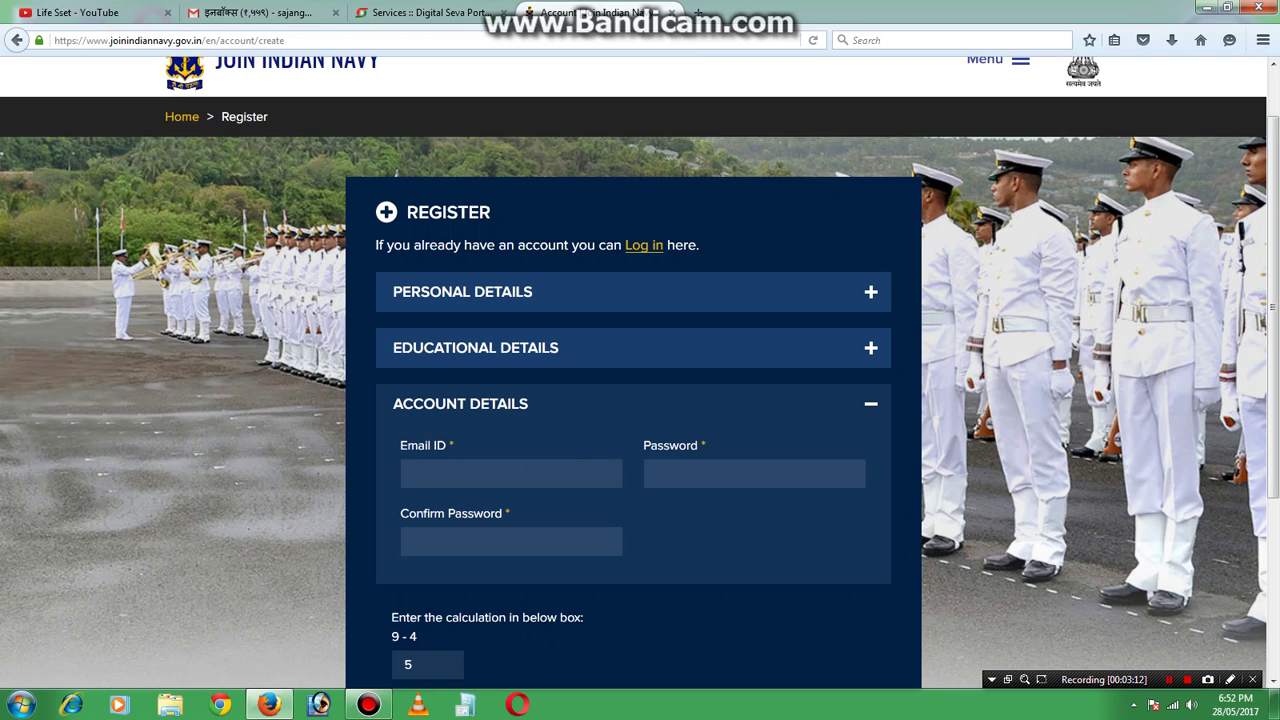
Expand Personal Details and enter the applicant's first, middle and last names.
{"action": "left_click", "coordinate": [763, 298]}
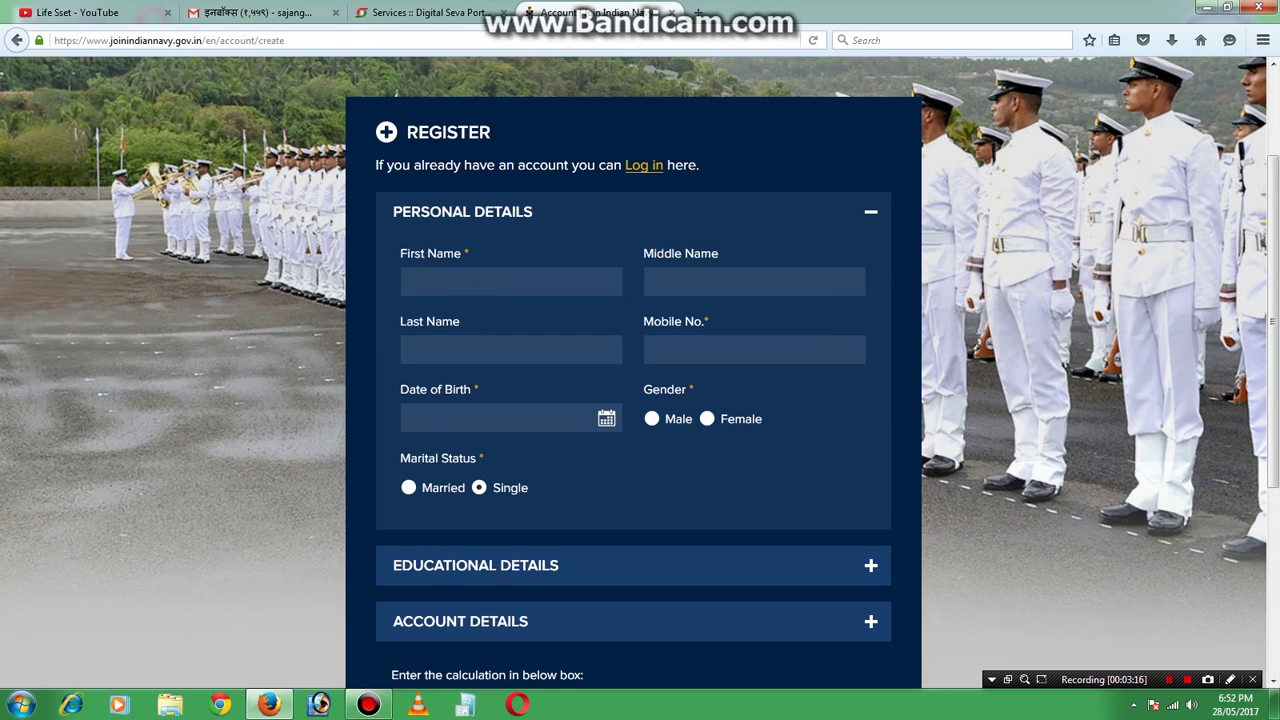
{"action": "key", "text": "Tab"}
{"action": "left_click", "coordinate": [544, 352]}
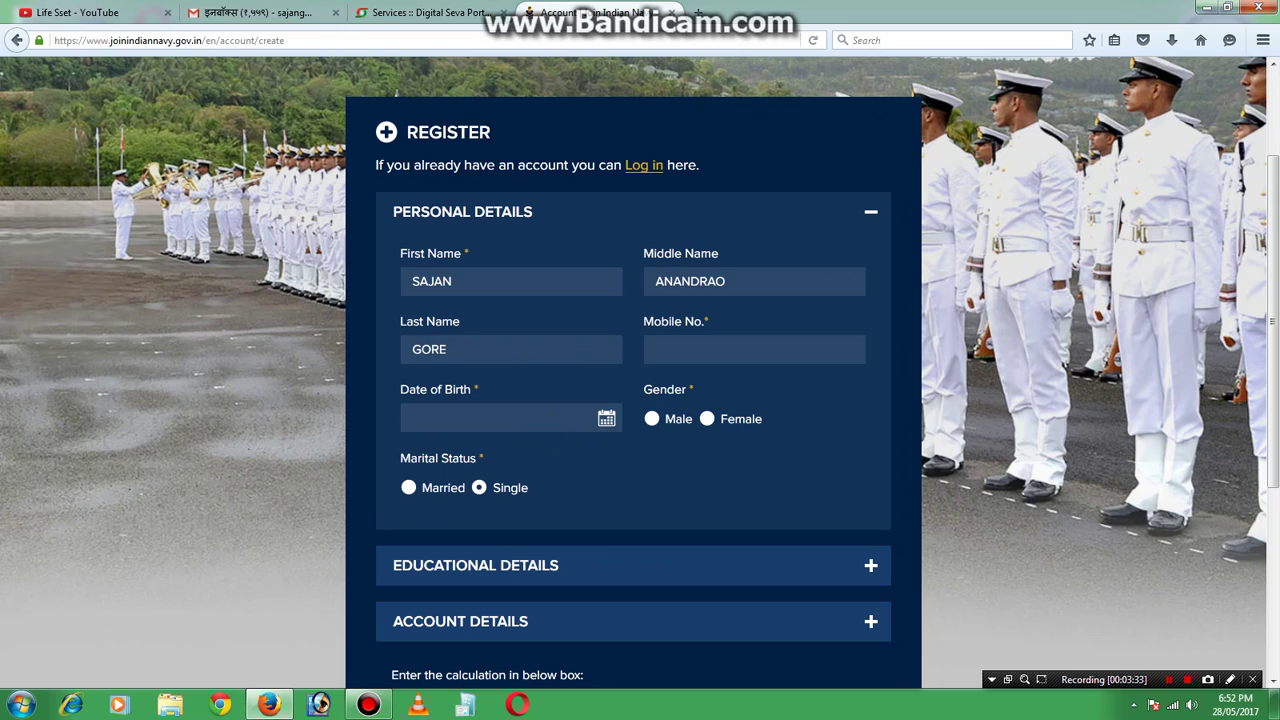
Pick 17 March 1998 as the date of birth and select Male gender.
{"action": "left_click", "coordinate": [504, 413]}
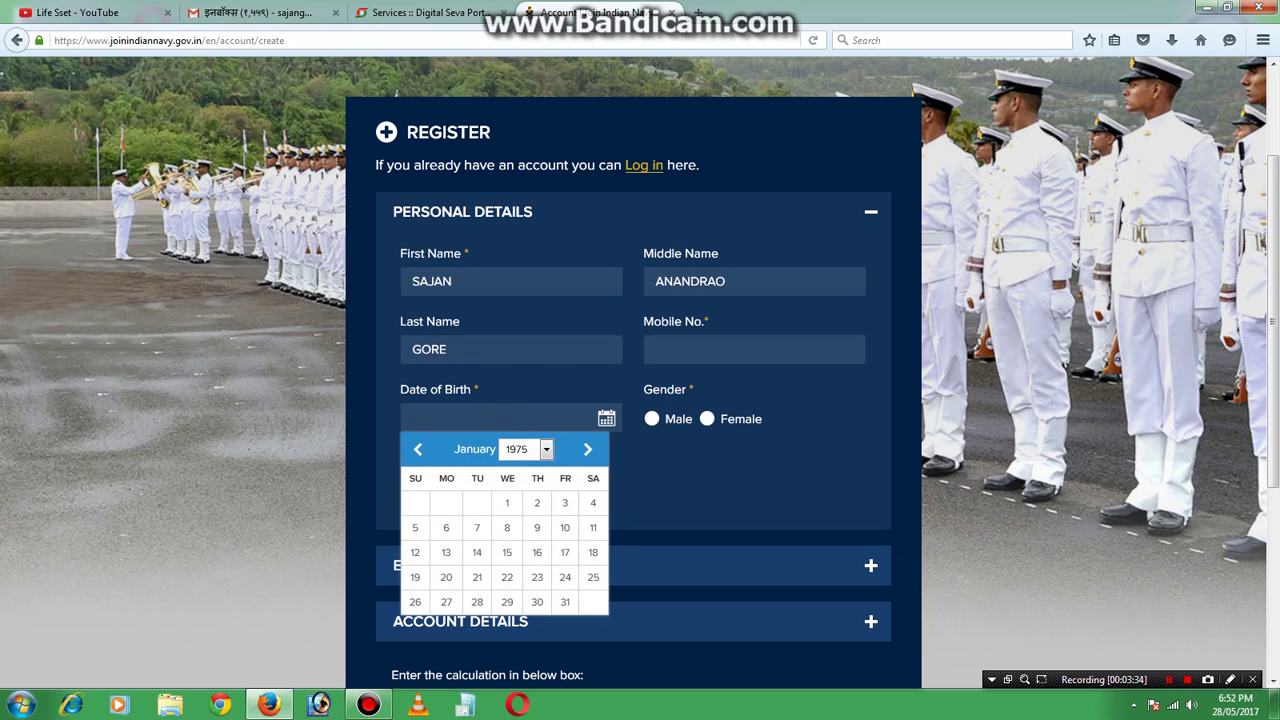
{"action": "left_click", "coordinate": [546, 449]}
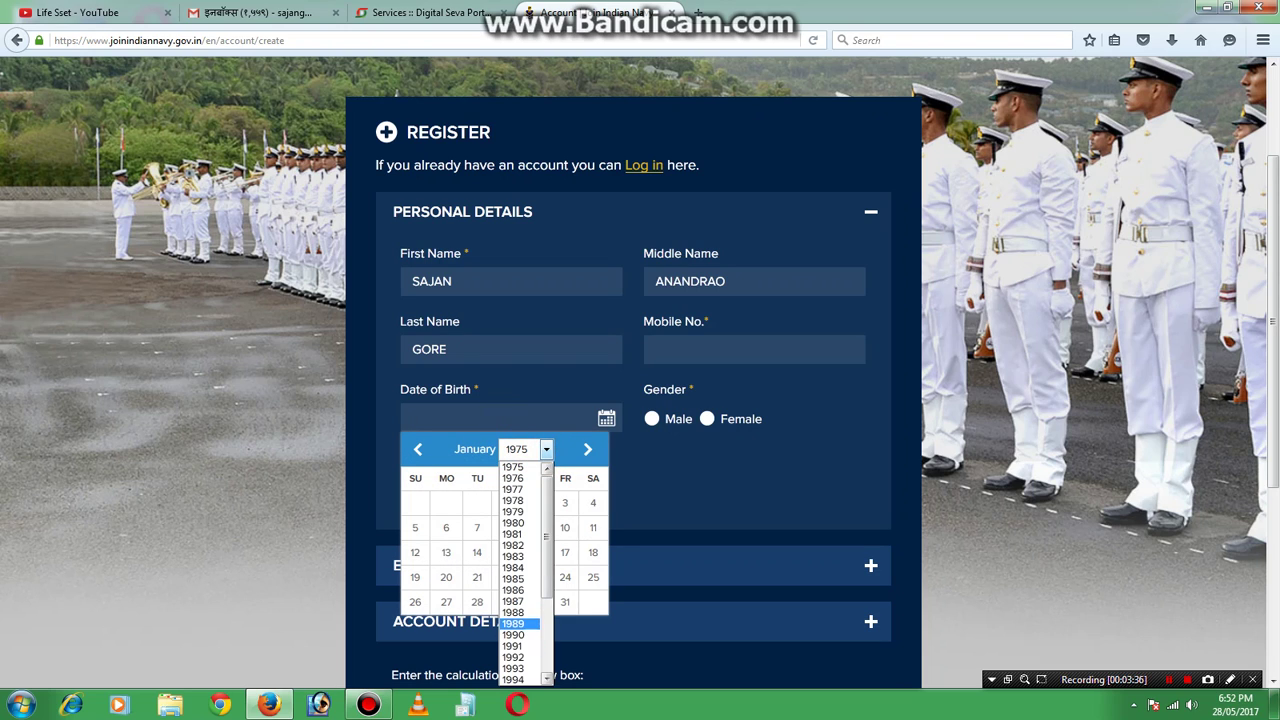
{"action": "left_click", "coordinate": [546, 590]}
{"action": "left_click_drag", "start_coordinate": [546, 590], "coordinate": [546, 645]}
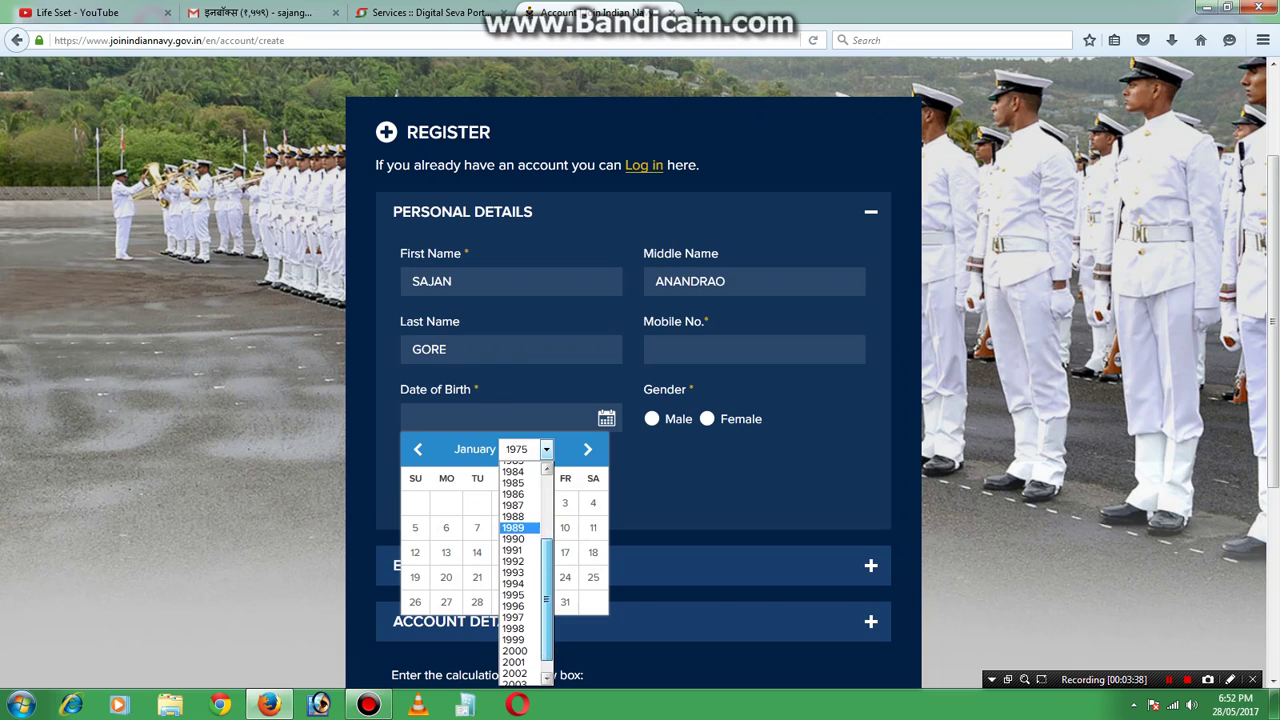
{"action": "left_click", "coordinate": [513, 628]}
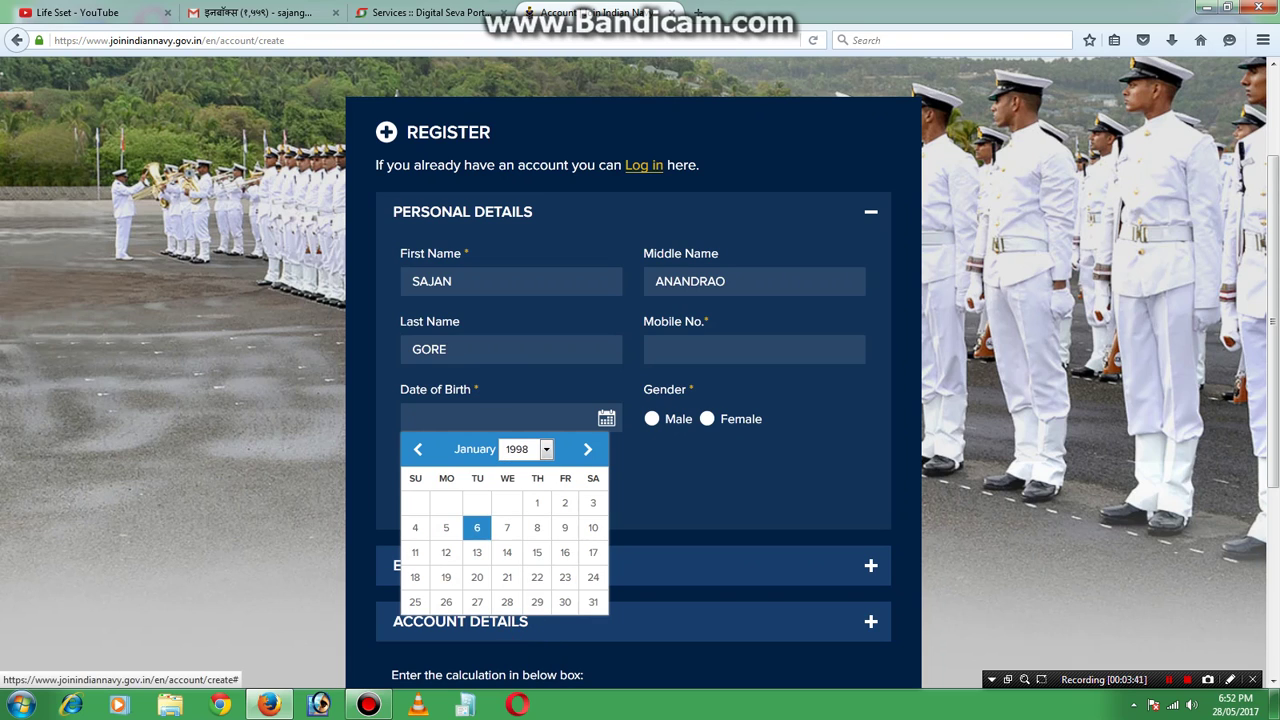
{"action": "left_click", "coordinate": [588, 449]}
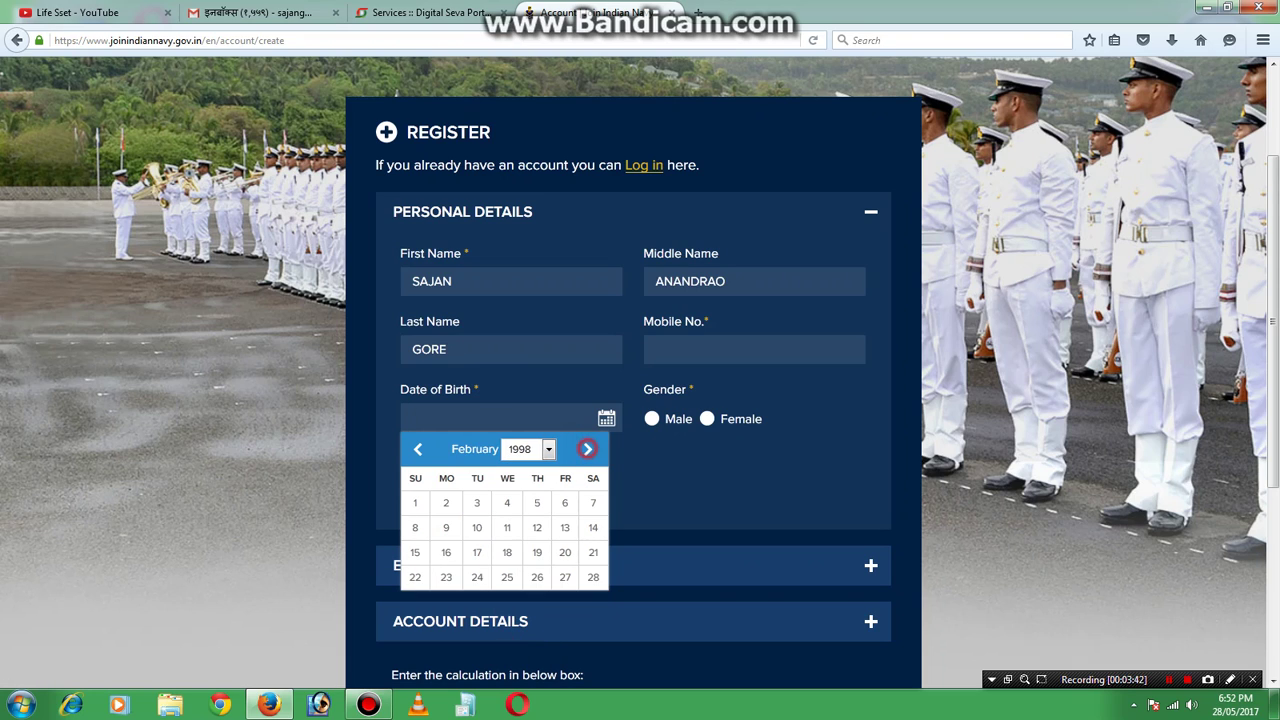
{"action": "left_click", "coordinate": [588, 449]}
{"action": "left_click", "coordinate": [477, 552]}
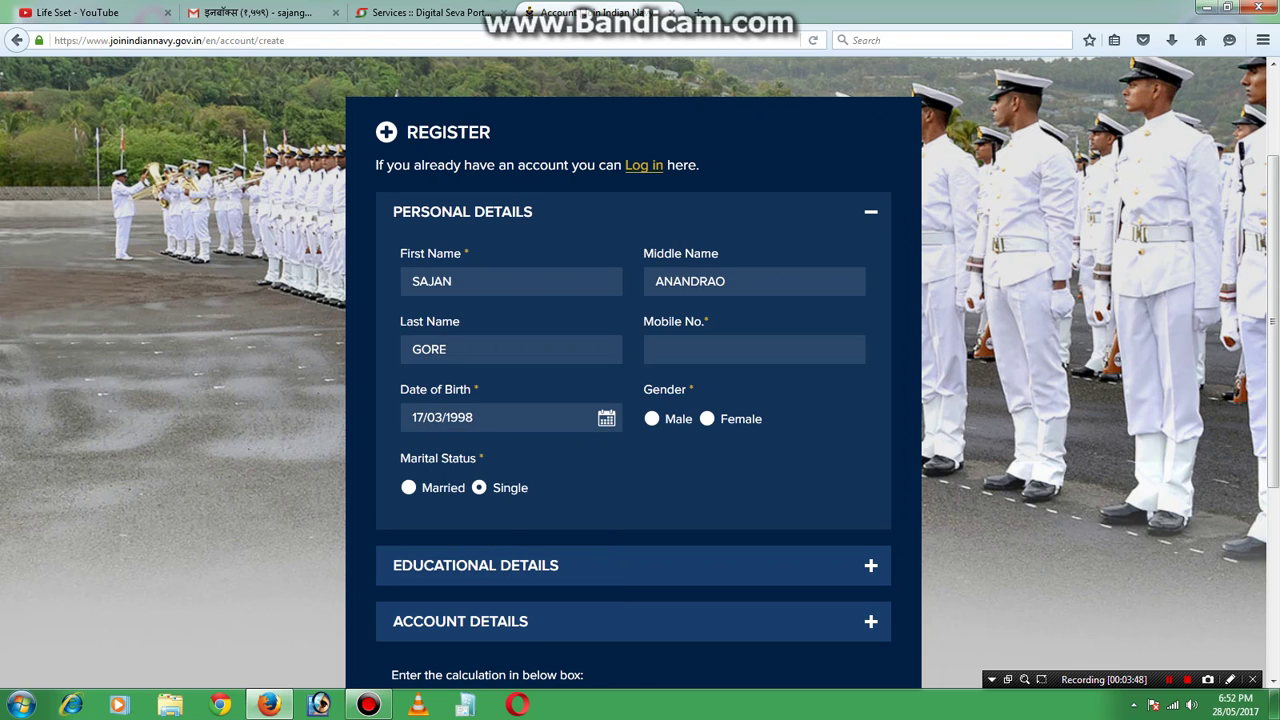
{"action": "left_click", "coordinate": [652, 419]}
{"action": "scroll", "coordinate": [652, 419], "scroll_direction": "down", "scroll_amount": 2}
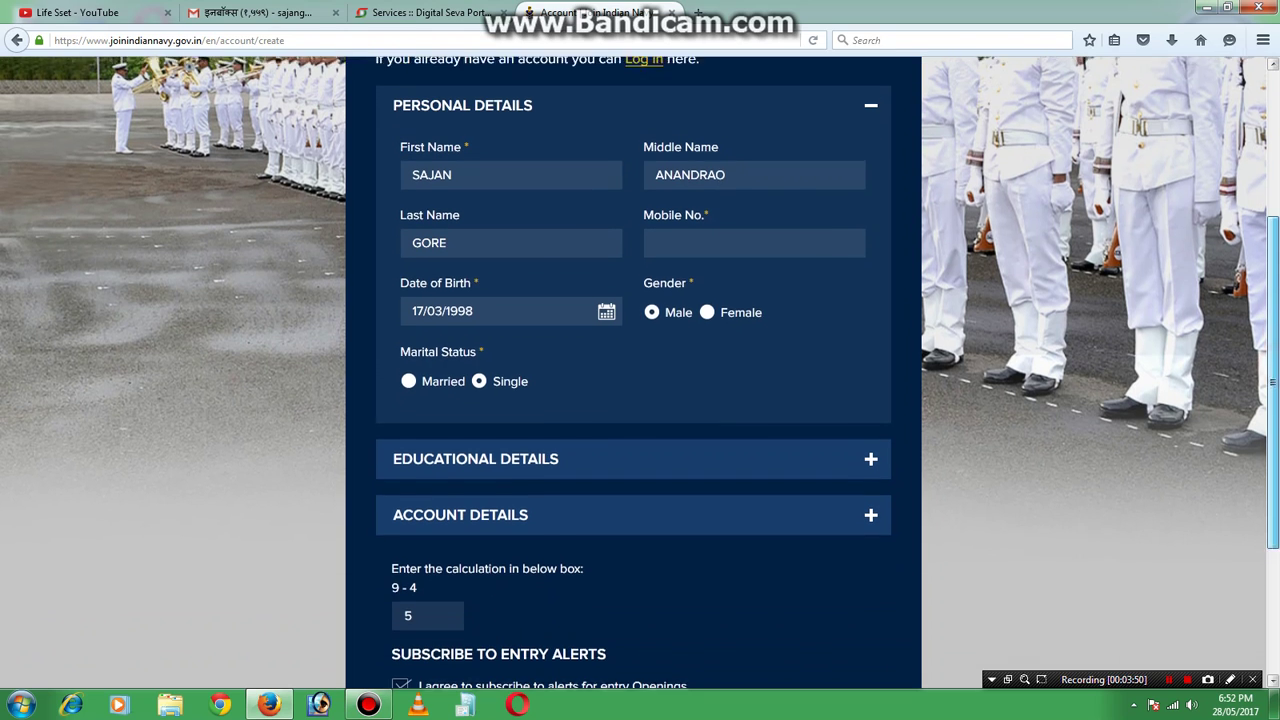
Choose highest qualification 12th with PCM stream, second 10th, additional Post Graduate Diploma (Finance).
{"action": "left_click", "coordinate": [543, 454]}
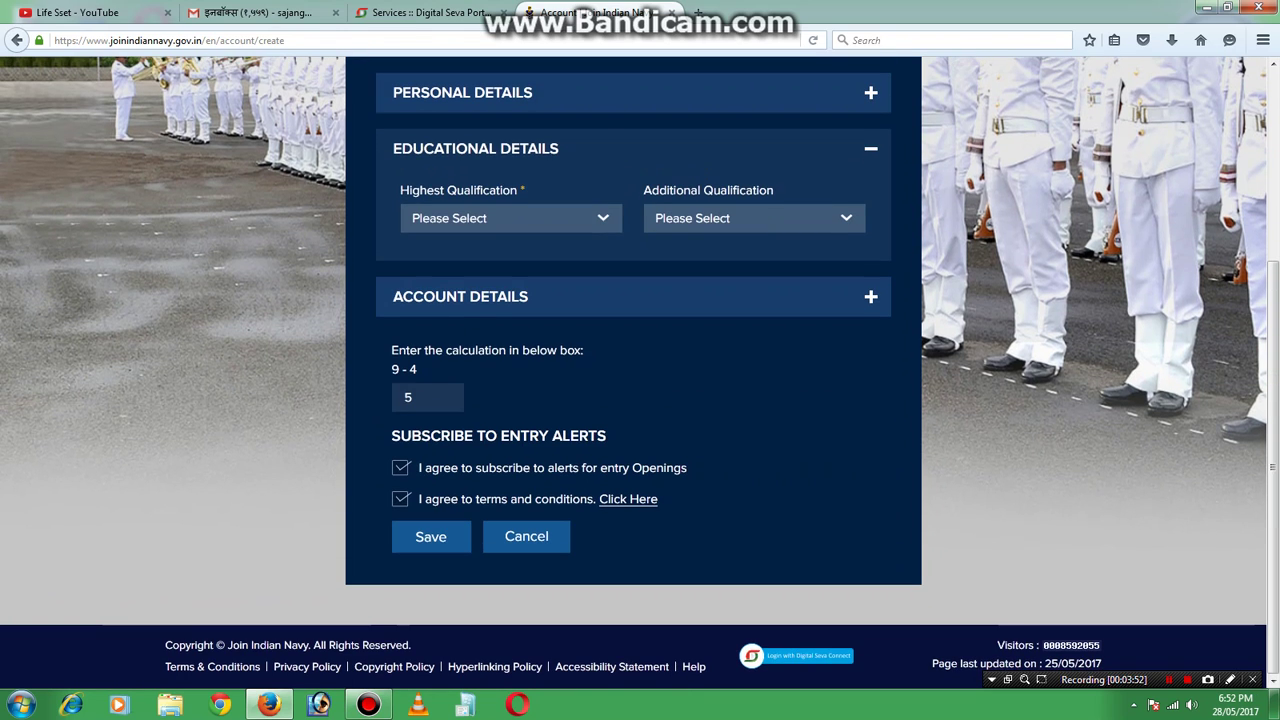
{"action": "left_click", "coordinate": [483, 219]}
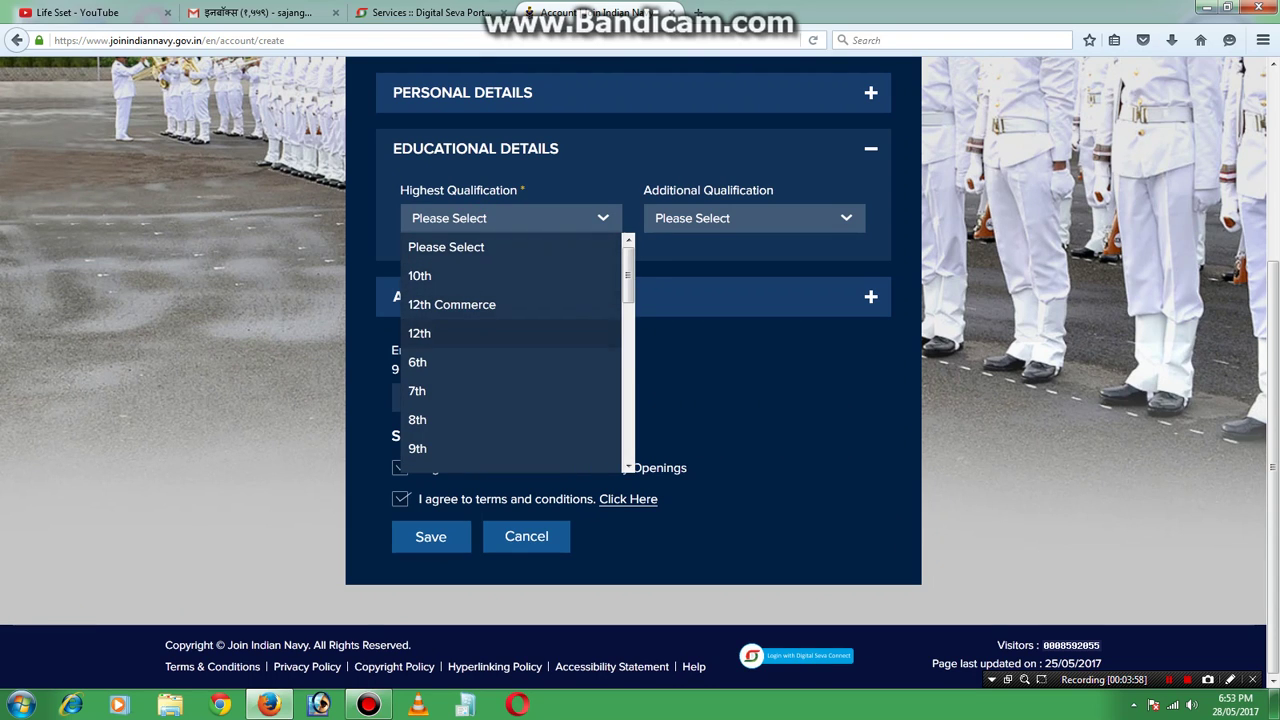
{"action": "left_click", "coordinate": [450, 333]}
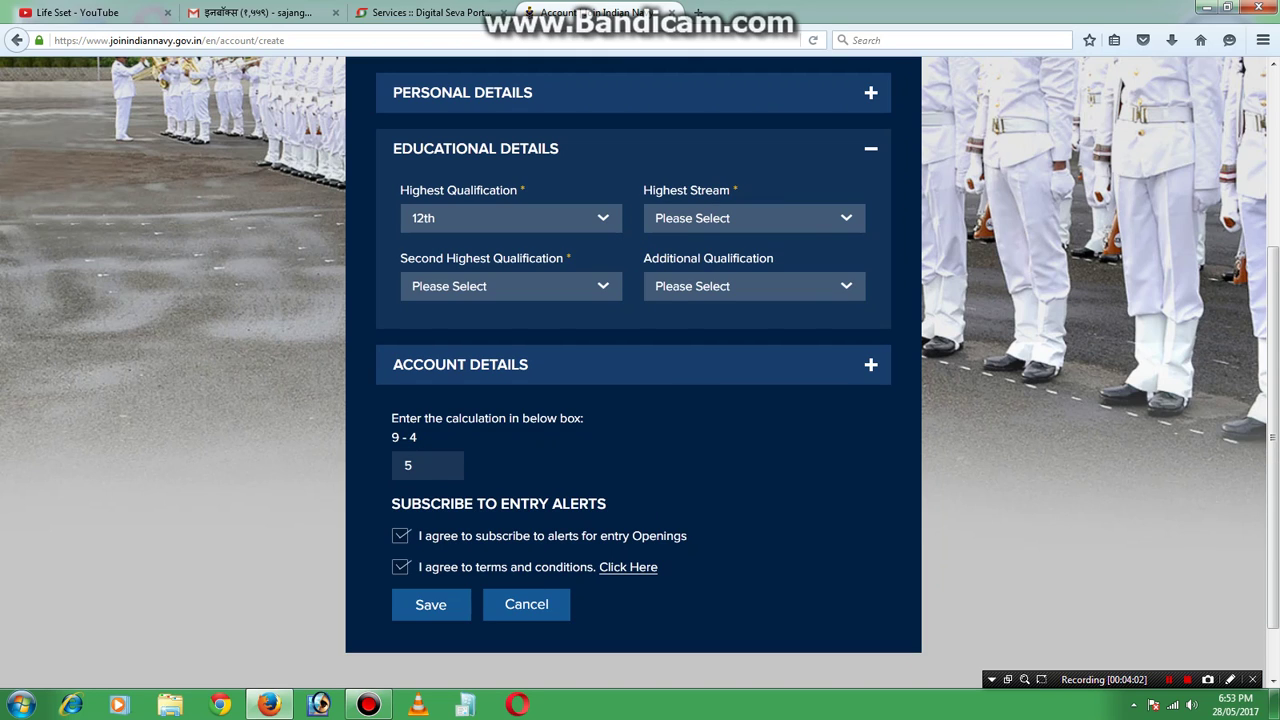
{"action": "left_click", "coordinate": [845, 217]}
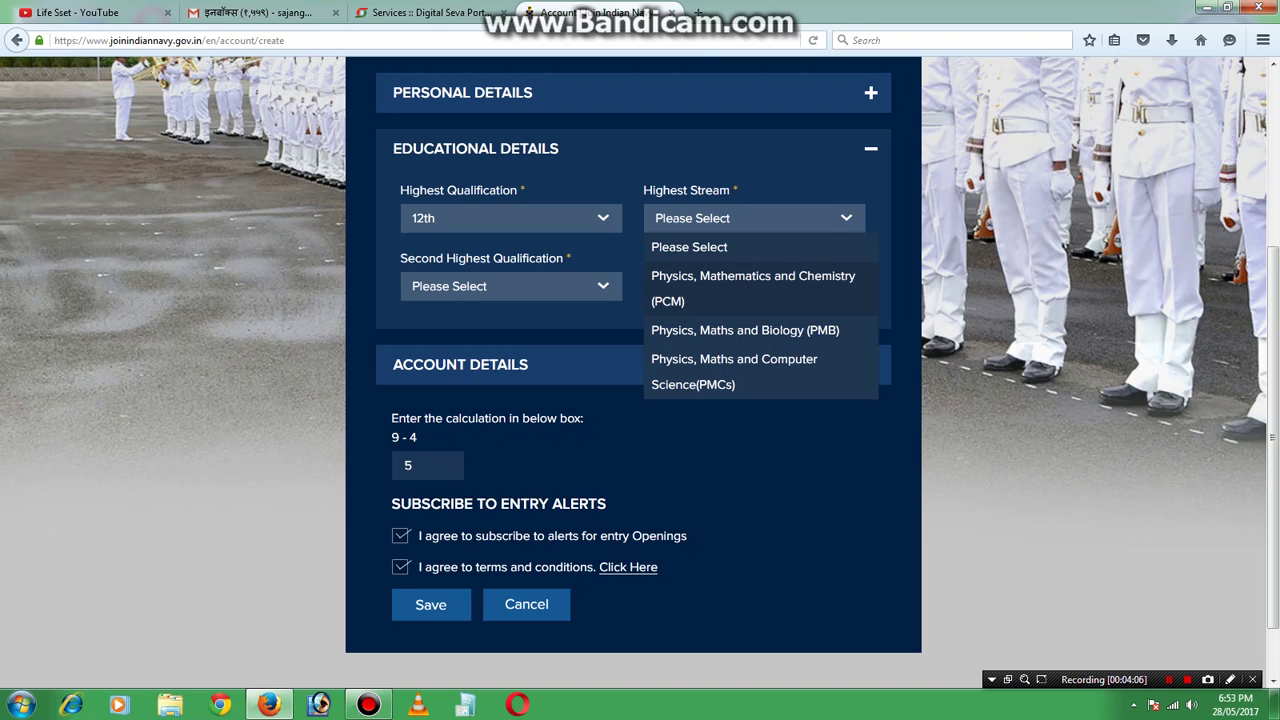
{"action": "left_click", "coordinate": [756, 275]}
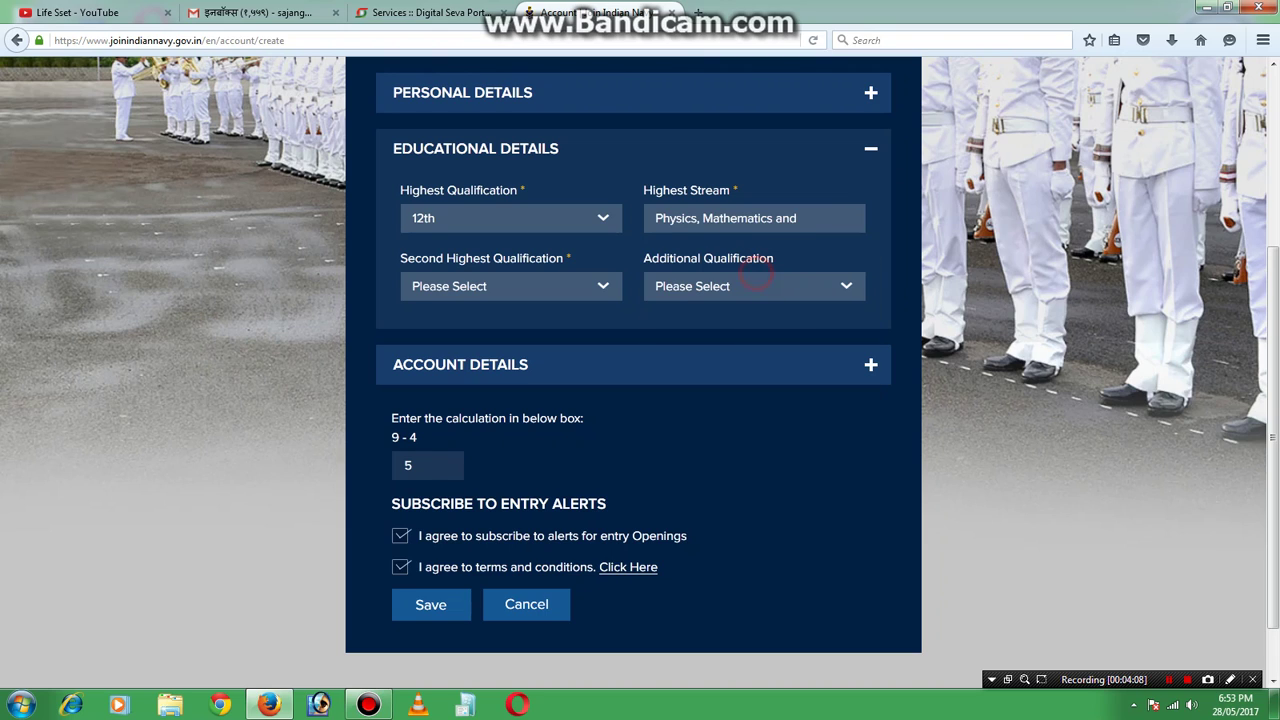
{"action": "left_click", "coordinate": [515, 286]}
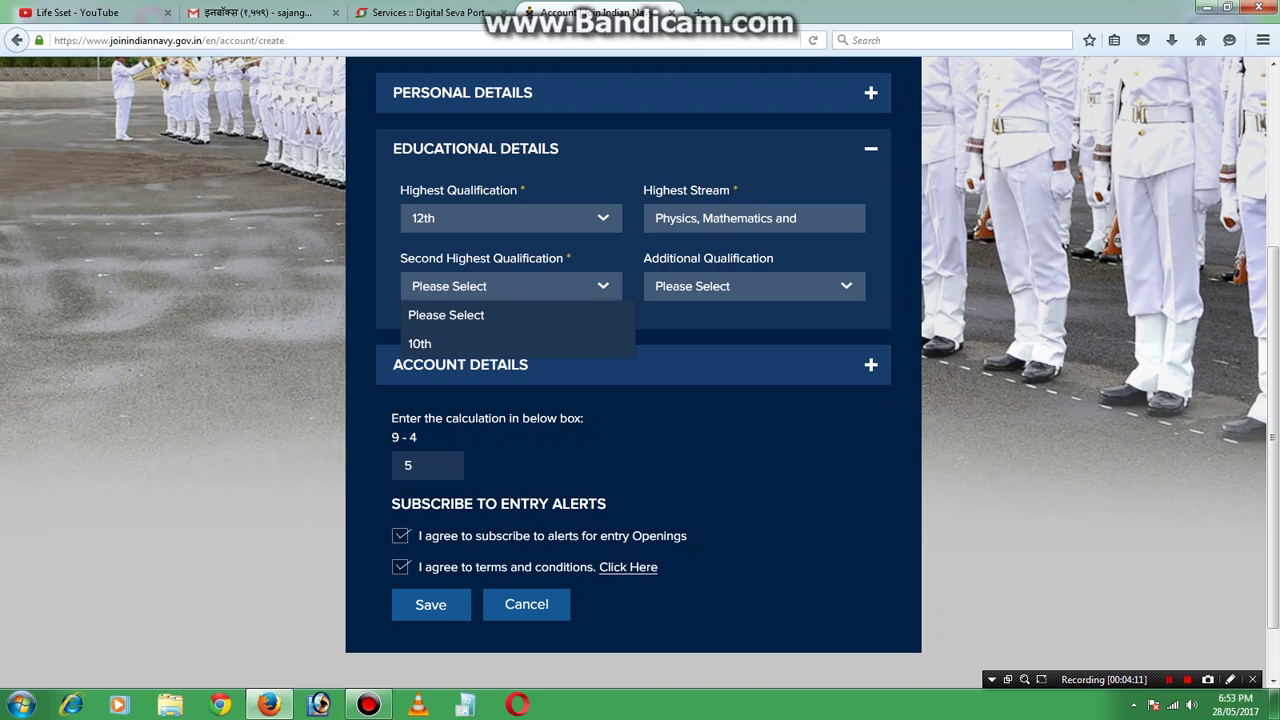
{"action": "left_click", "coordinate": [500, 343]}
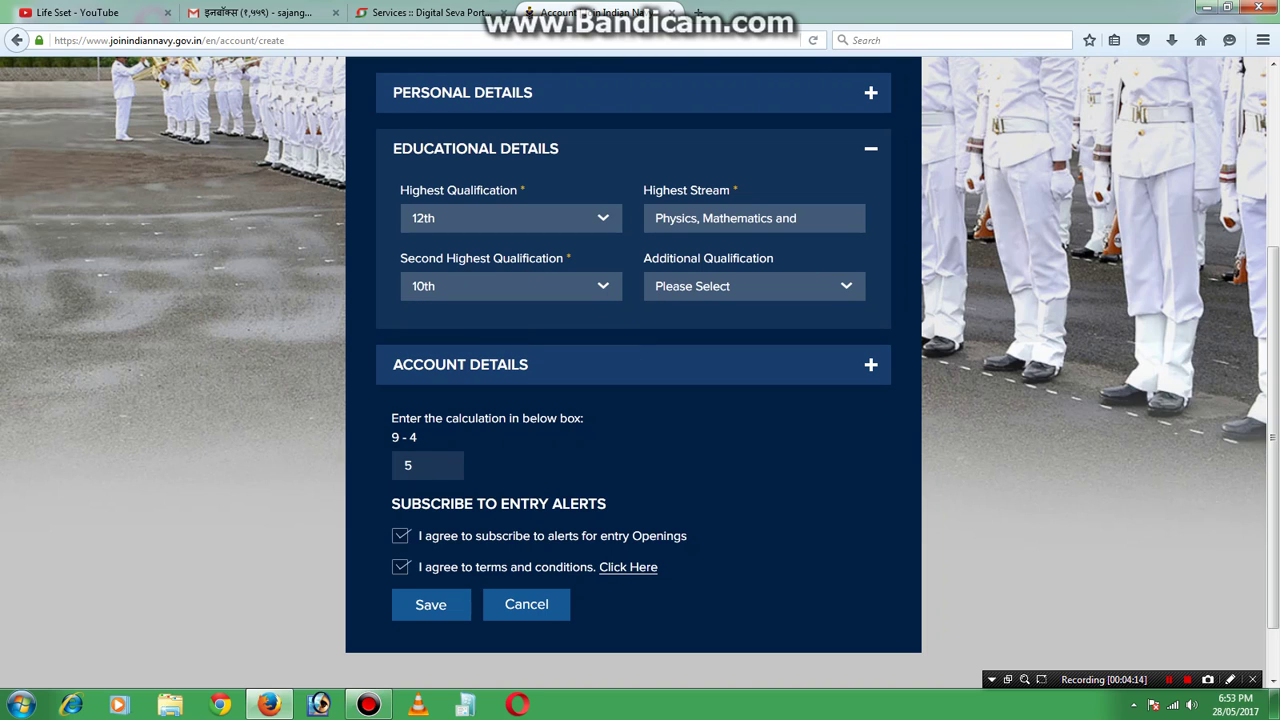
{"action": "left_click", "coordinate": [727, 286]}
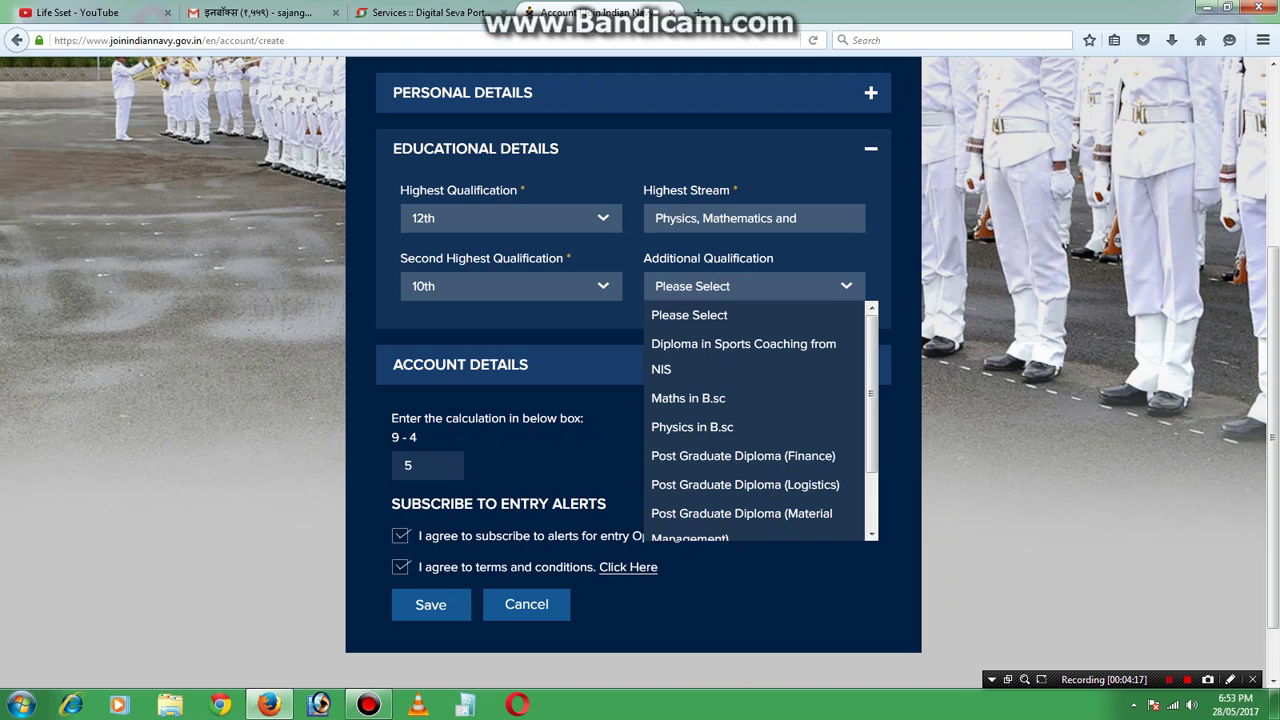
{"action": "left_click", "coordinate": [739, 455]}
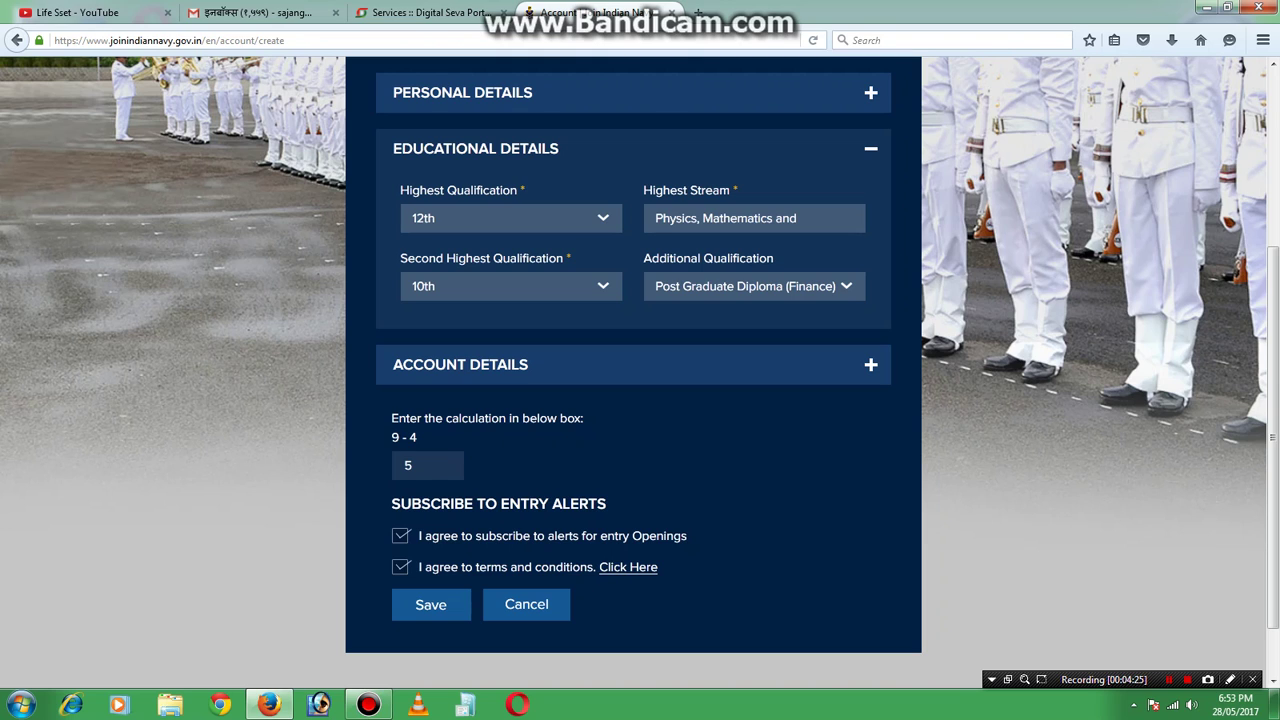
{"action": "scroll", "coordinate": [640, 374], "scroll_direction": "down", "scroll_amount": 2}
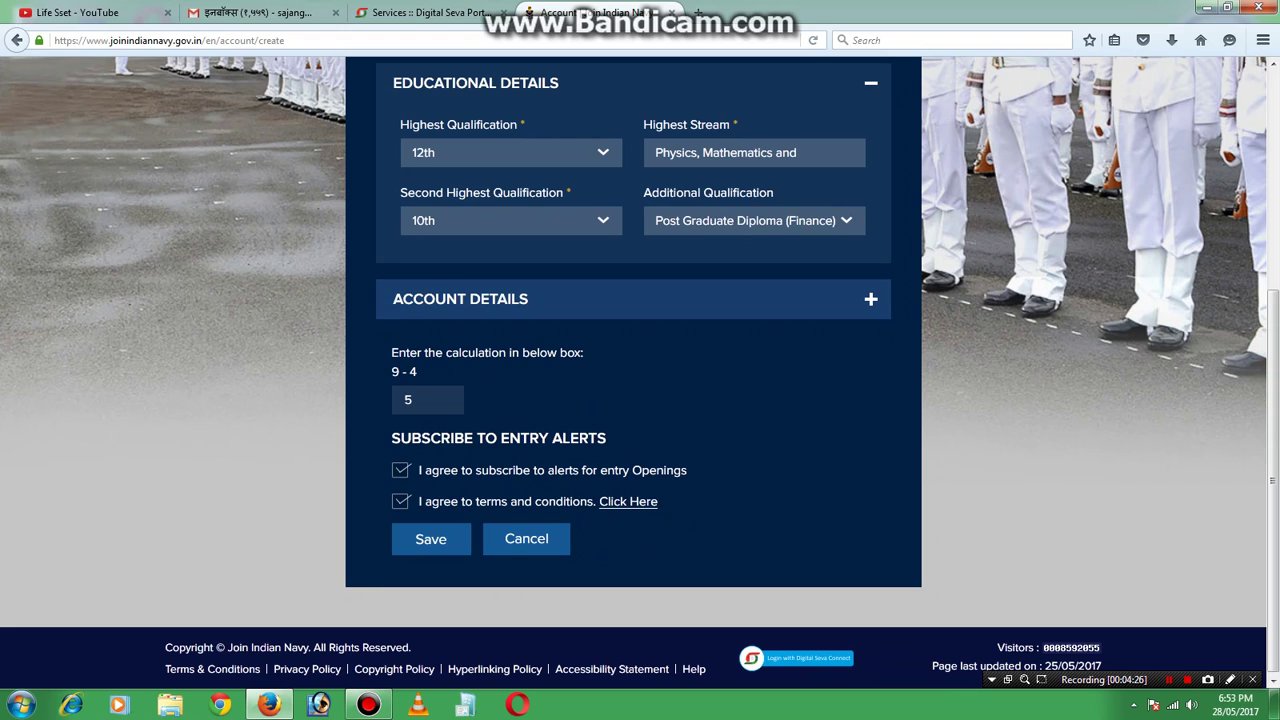
{"action": "scroll", "coordinate": [640, 373], "scroll_direction": "up", "scroll_amount": 1}
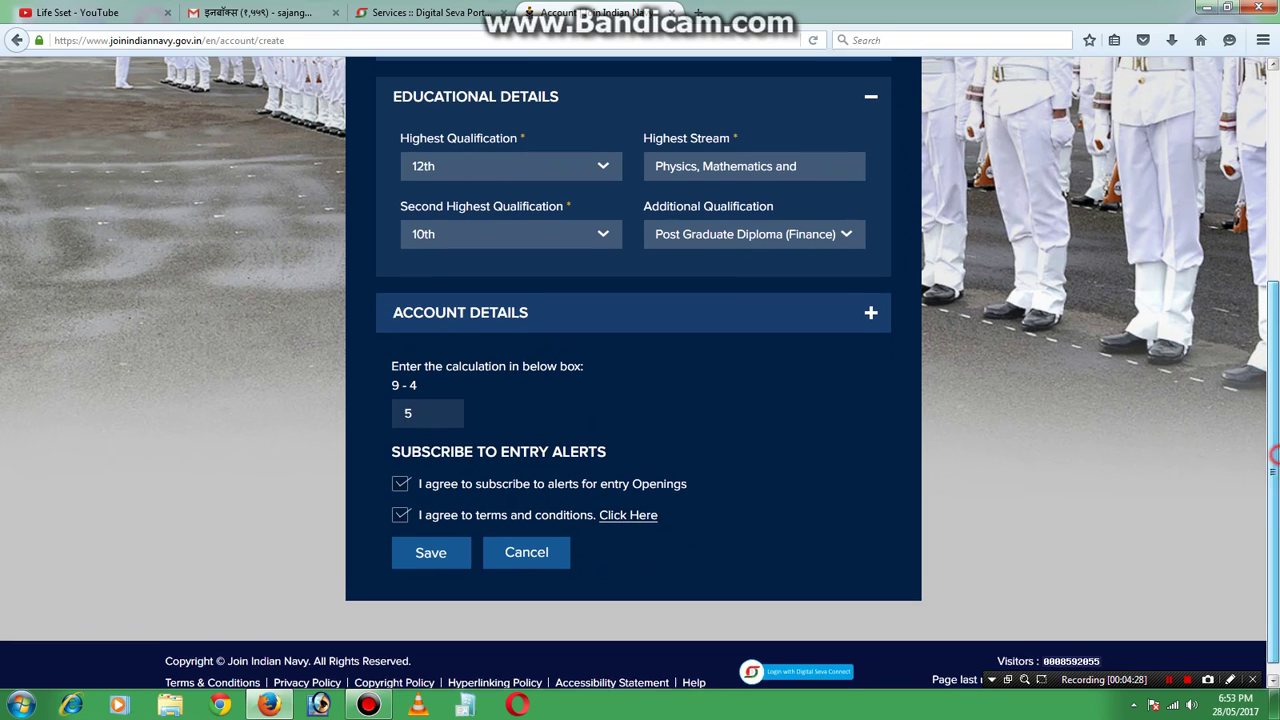
Expand Account Details and type the account password, deleting one extra character.
{"action": "left_click", "coordinate": [545, 334]}
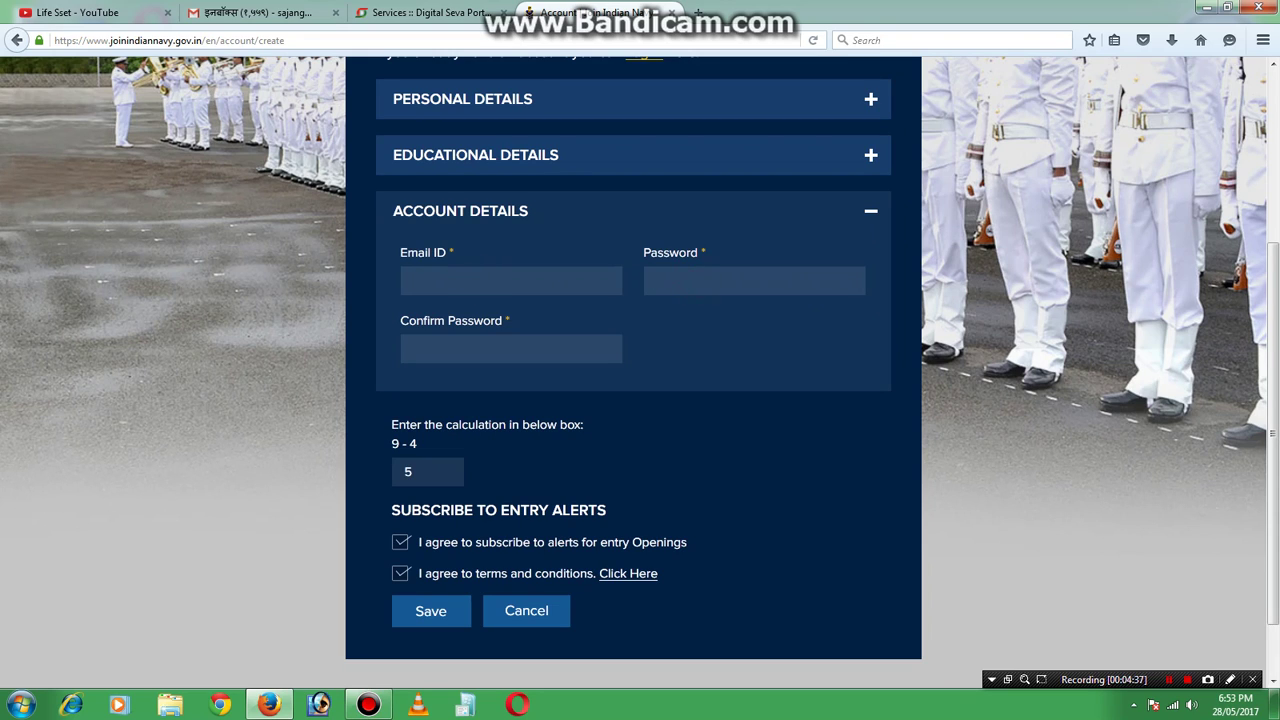
{"action": "type", "text": "**"}
{"action": "key", "text": "BackSpace"}
{"action": "key", "text": "BackSpace"}
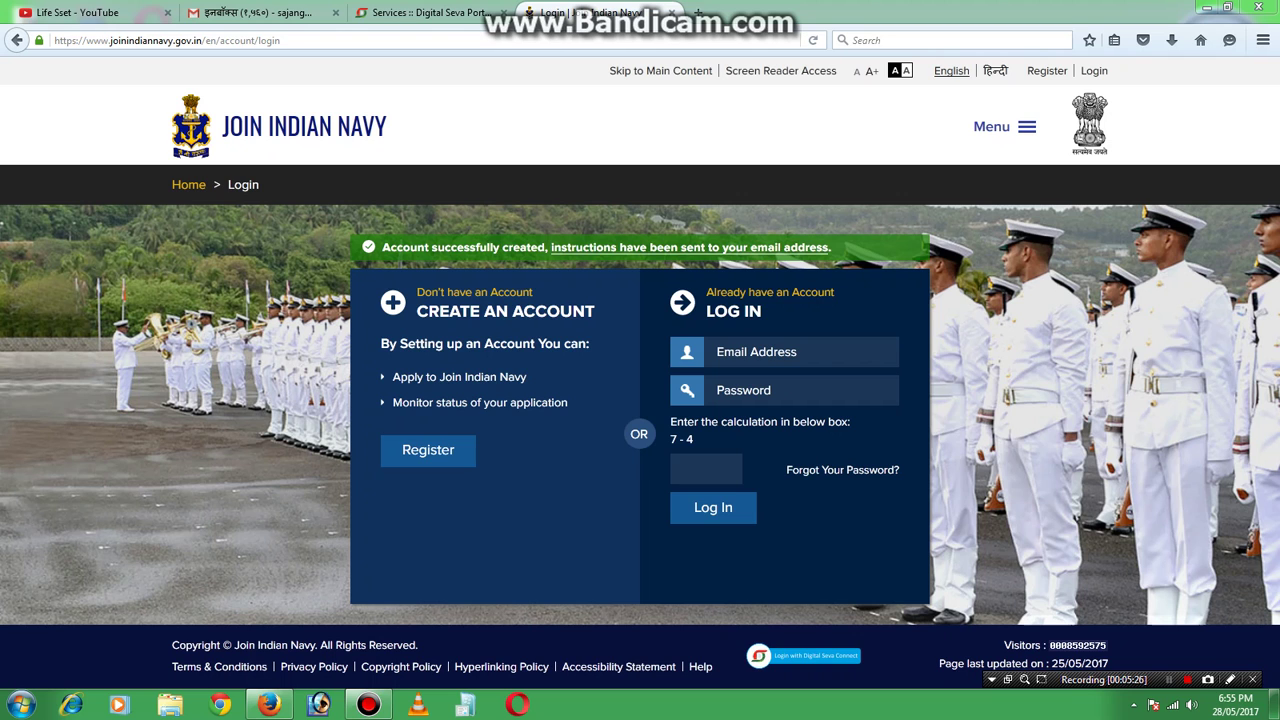
In Gmail, open the Join Indian Navy welcome e-mail and follow its confirmation link.
{"action": "left_click", "coordinate": [241, 12]}
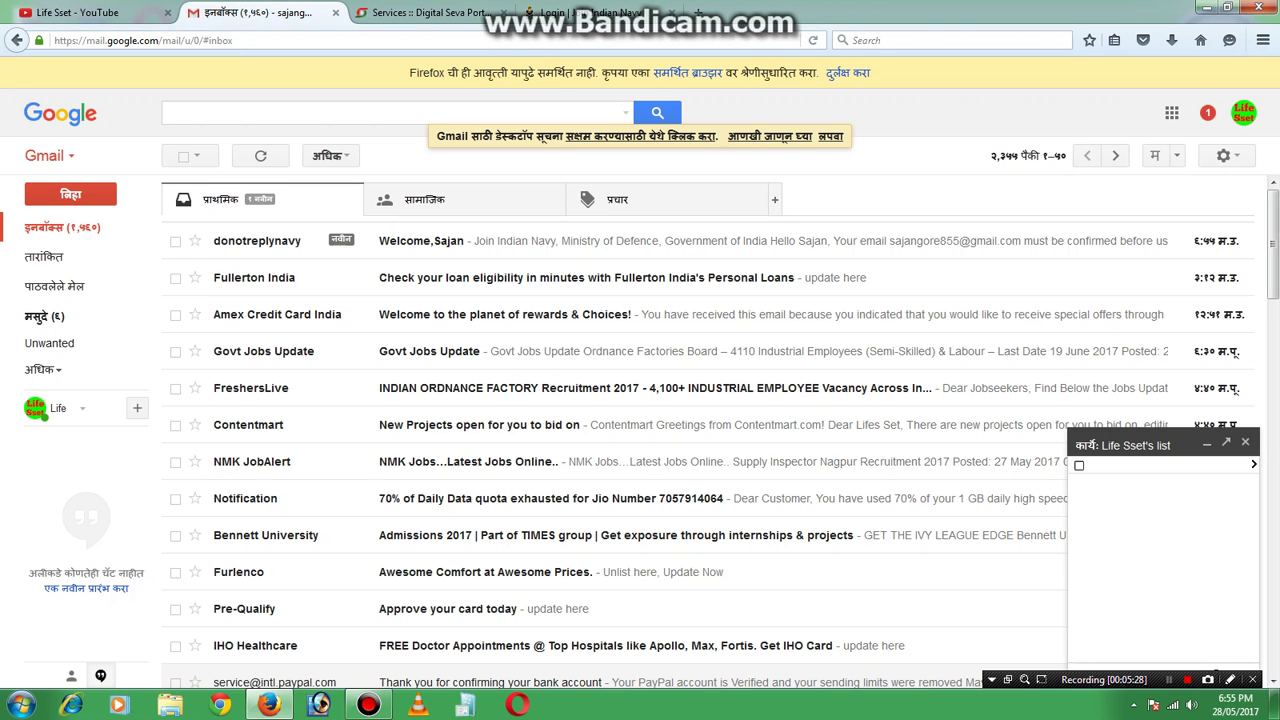
{"action": "left_click", "coordinate": [288, 241]}
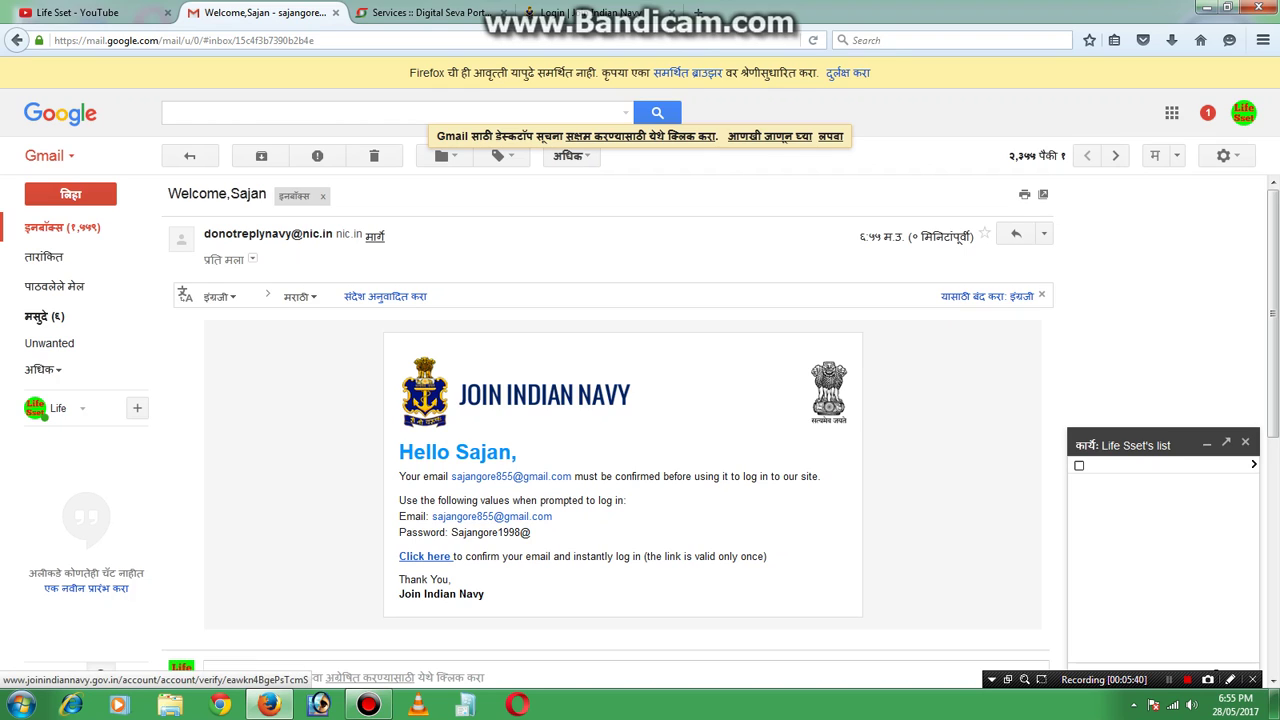
{"action": "left_click", "coordinate": [416, 557]}
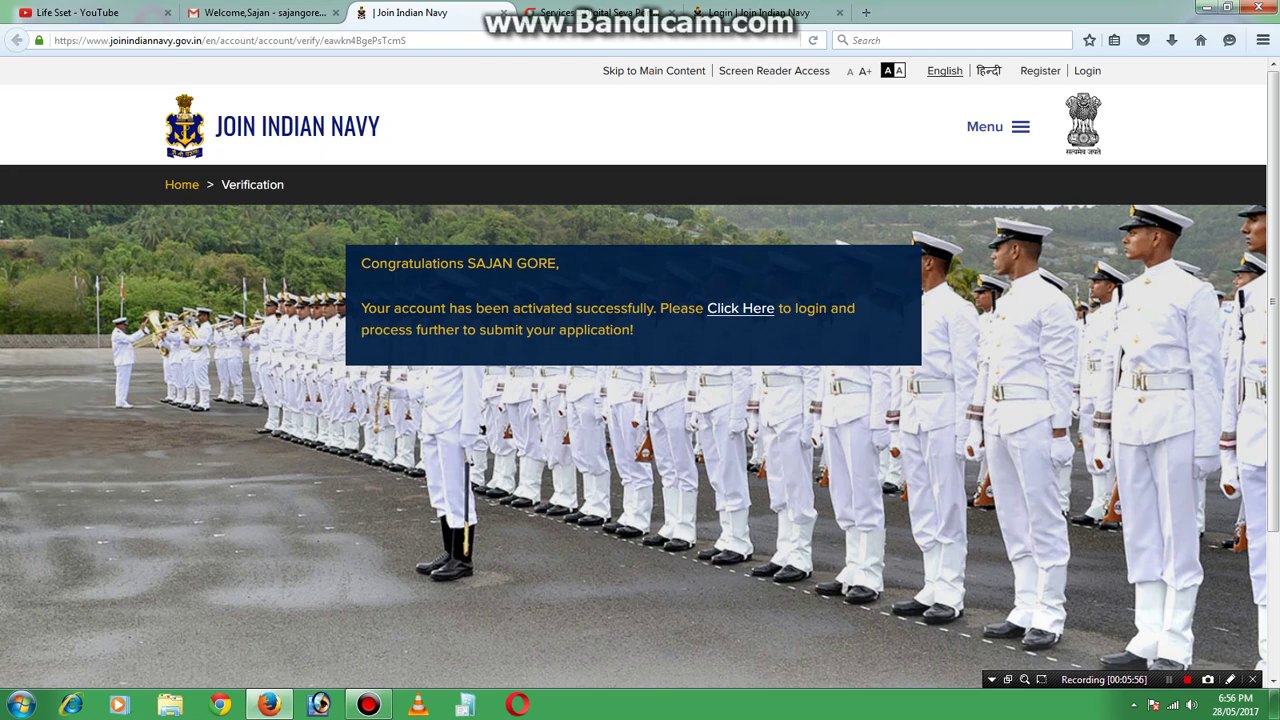
Close the activation tab and switch back to the Join Indian Navy login tab.
{"action": "left_click", "coordinate": [503, 12]}
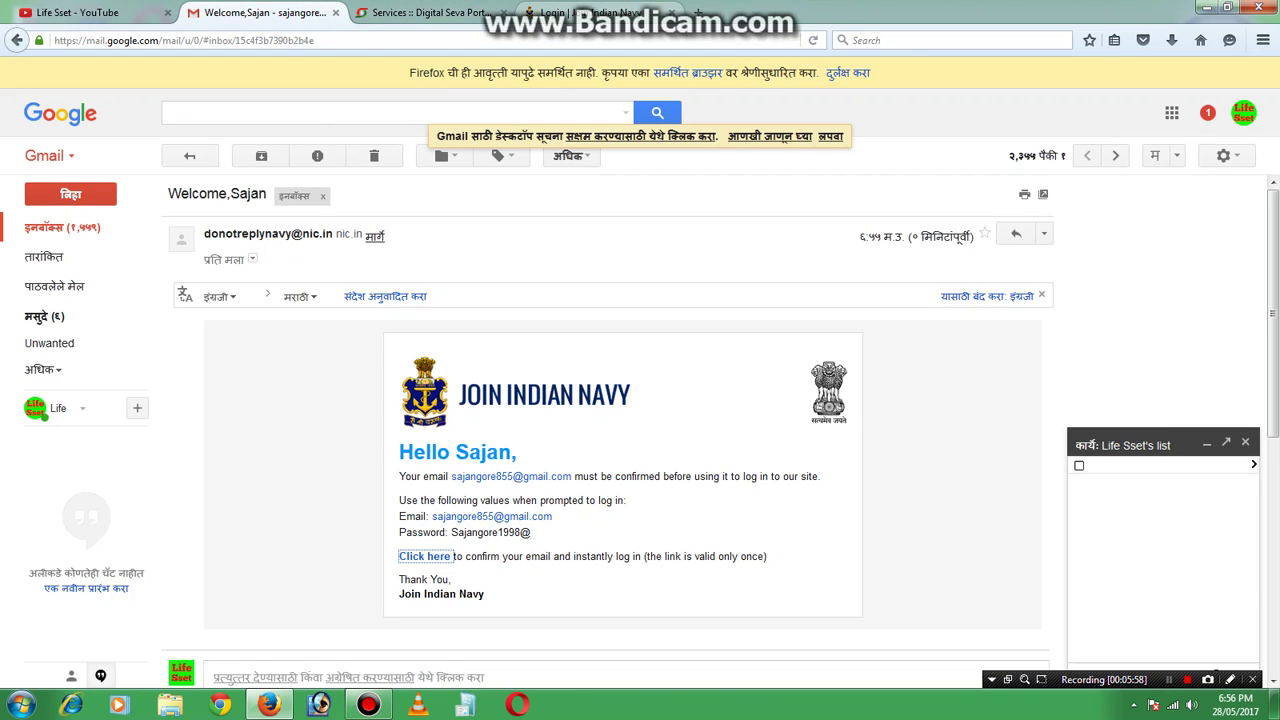
{"action": "left_click", "coordinate": [610, 12]}
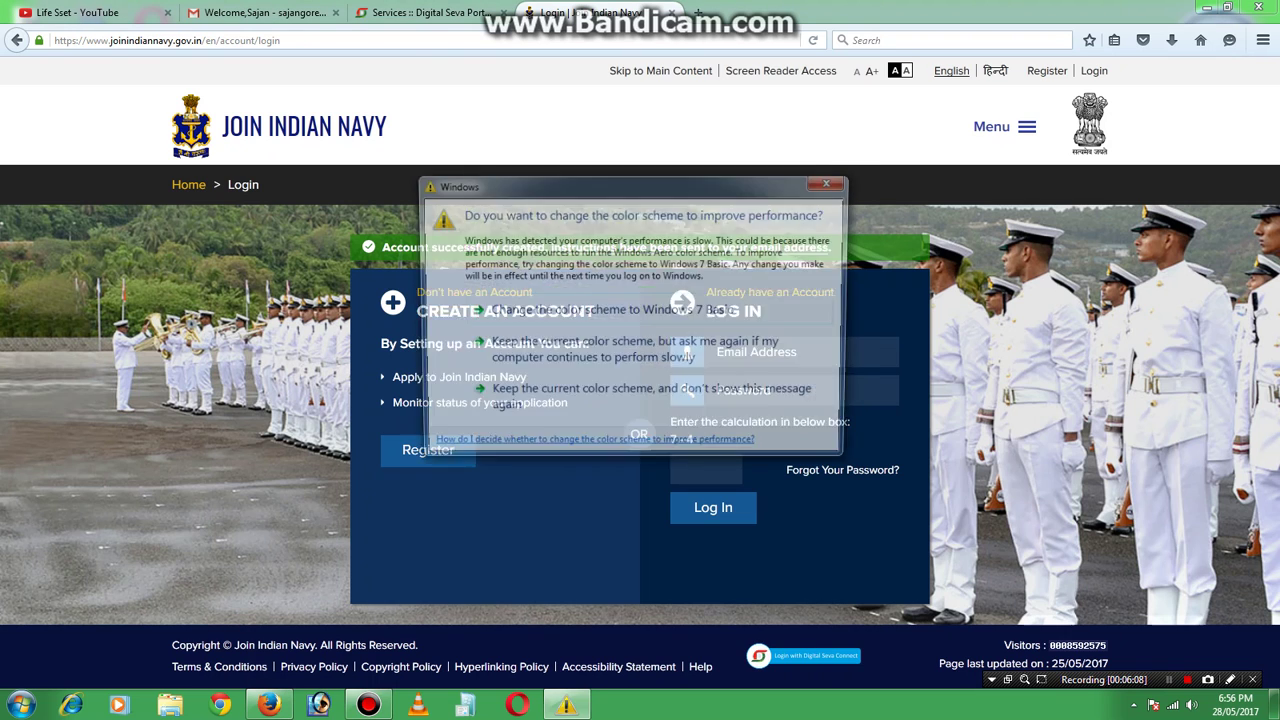
{"action": "key", "text": "Escape"}
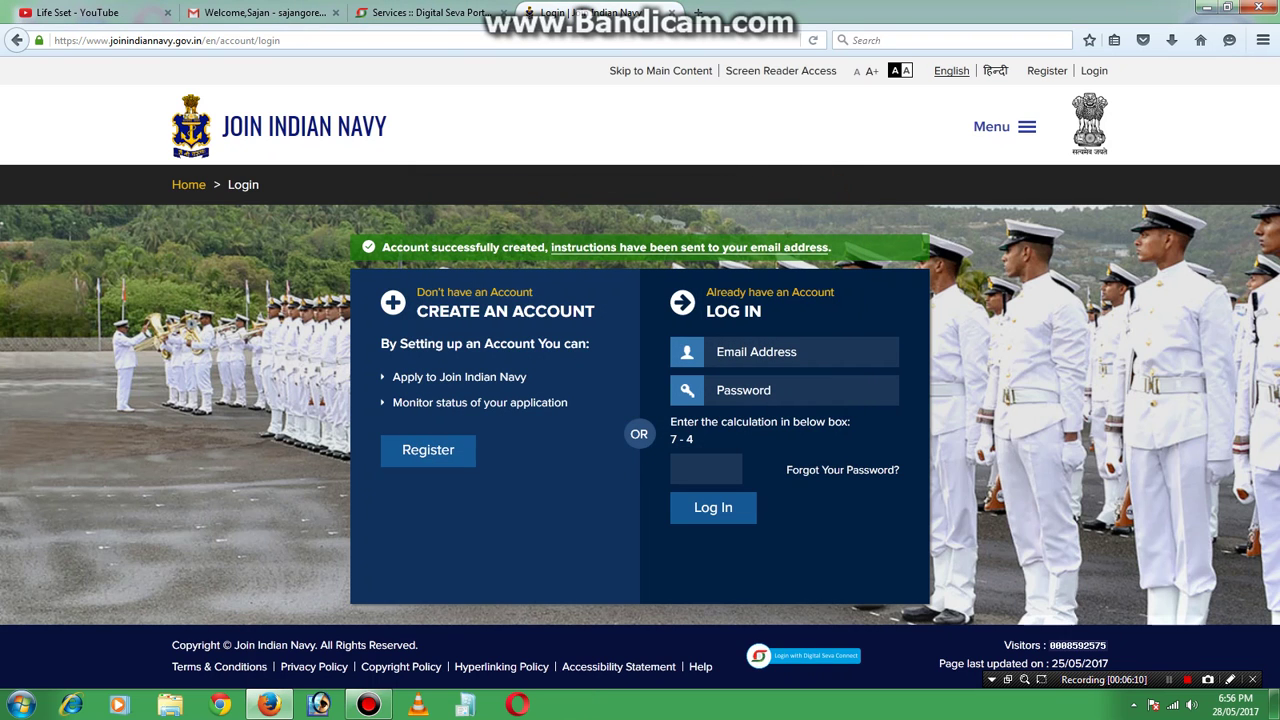
Enter 3 as the answer to the login form's 7 - 4 check and dismiss the Windows colour-scheme warning.
{"action": "left_click", "coordinate": [708, 470]}
{"action": "type", "text": "3"}
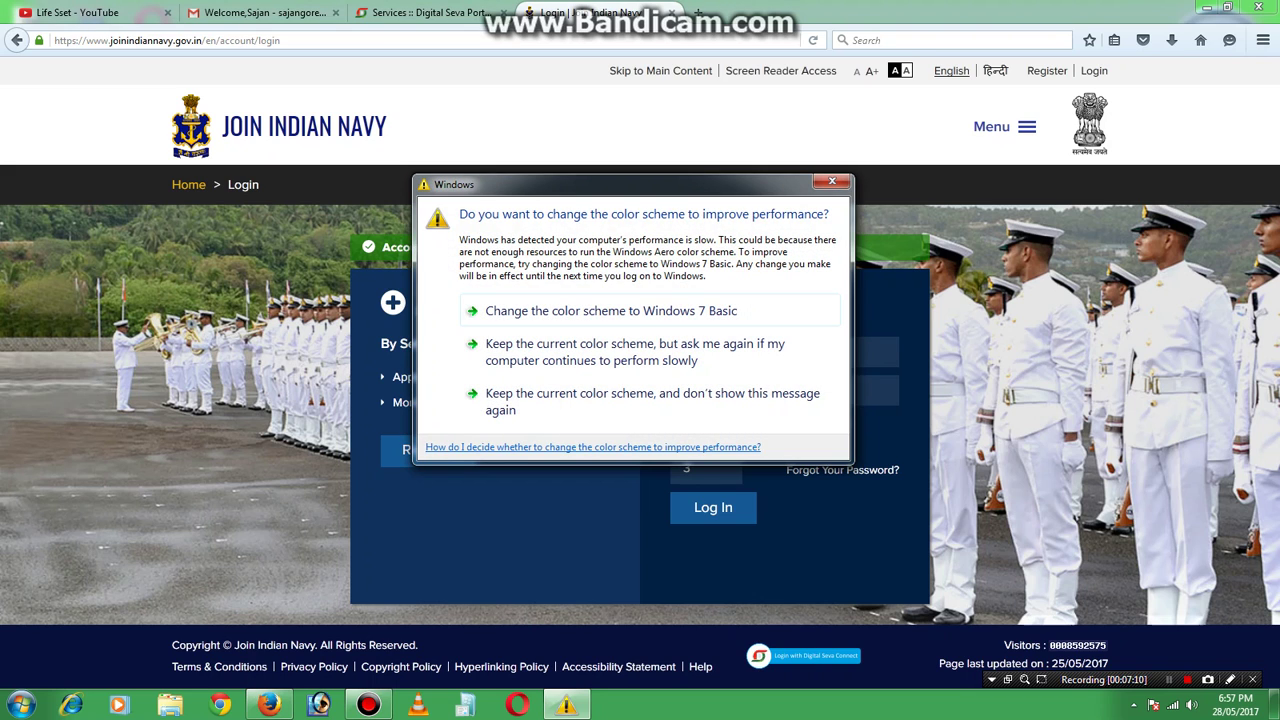
{"action": "left_click", "coordinate": [832, 181]}
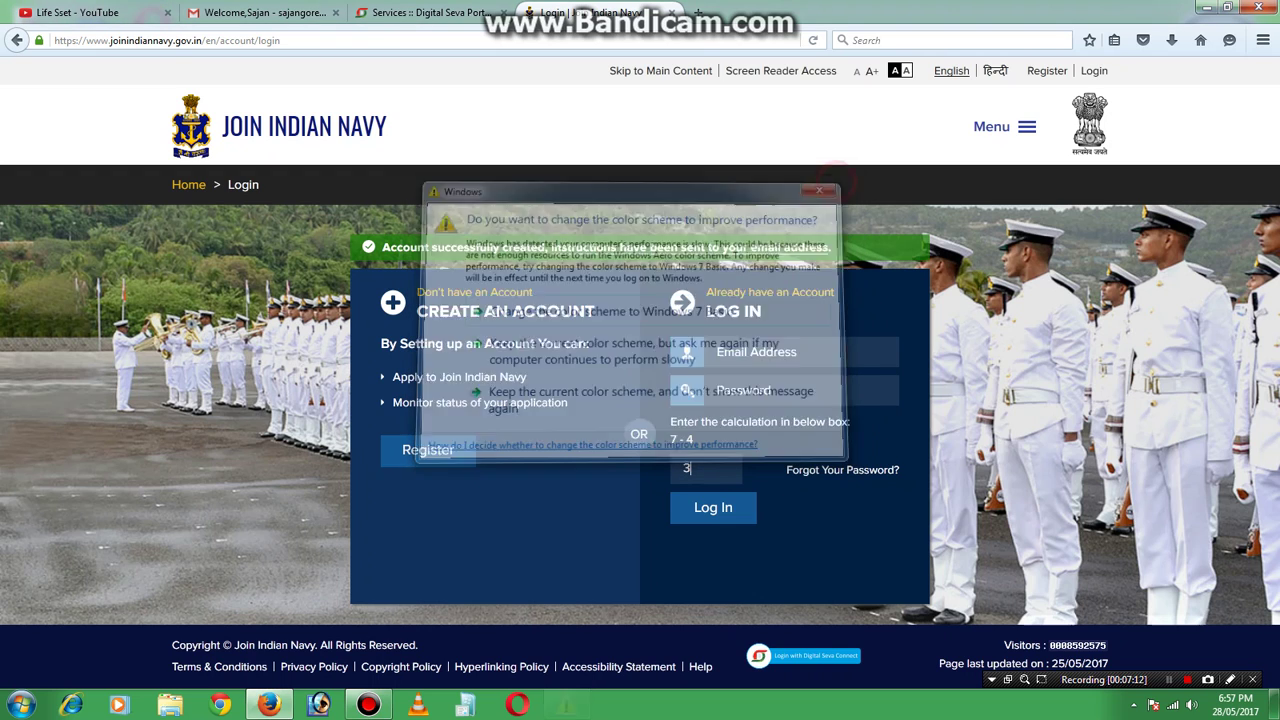